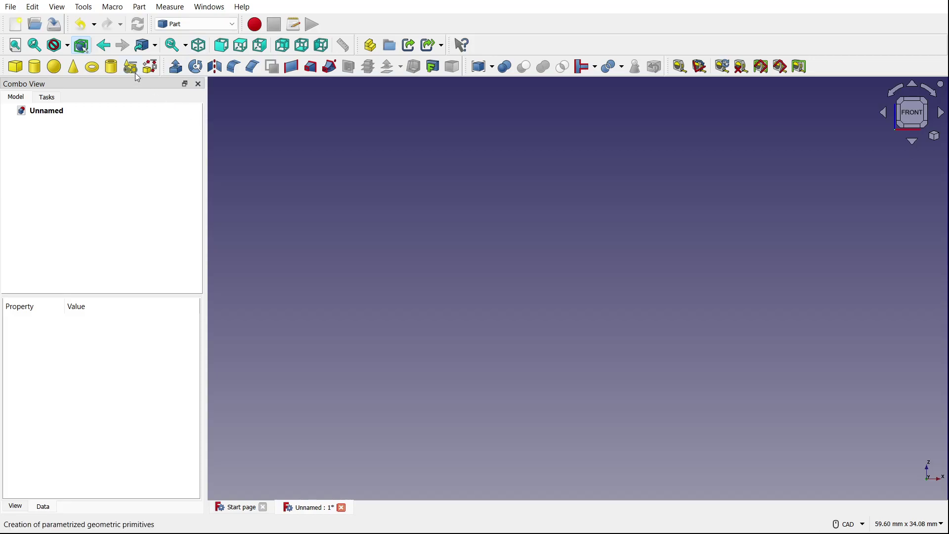
- Create a torus solid in the empty document
{"action": "left_click", "coordinate": [92, 67]}
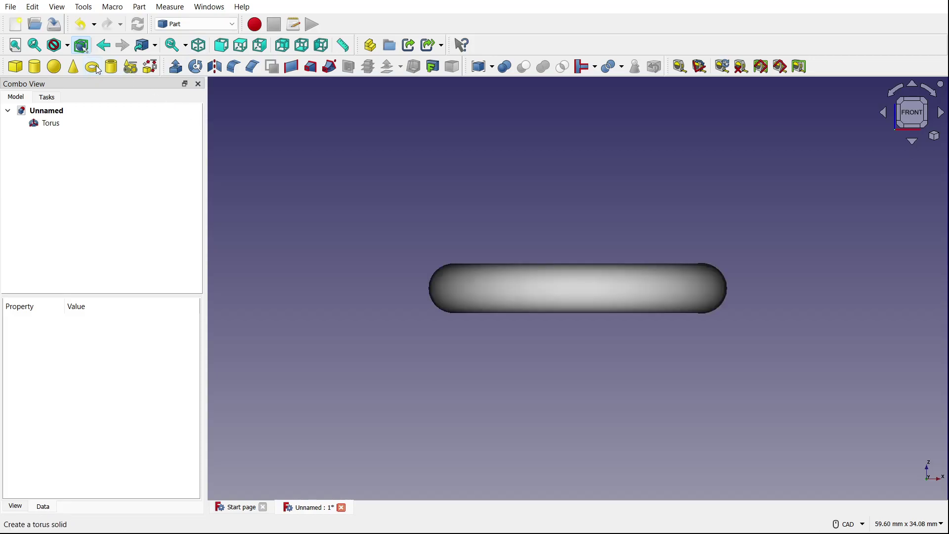
{"action": "middle_click_drag", "start_coordinate": [719, 229], "coordinate": [565, 247]}
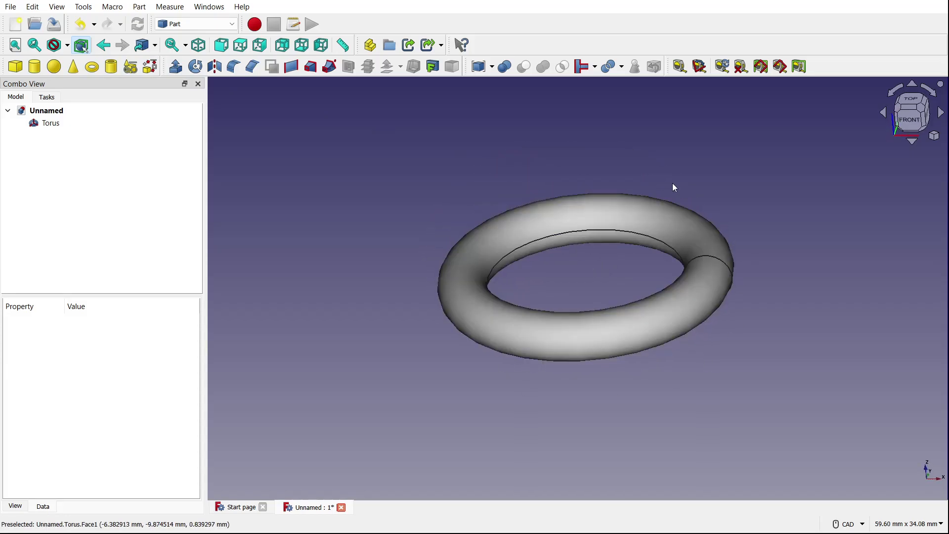
{"action": "middle_click_drag", "start_coordinate": [673, 183], "coordinate": [462, 271]}
{"action": "scroll", "coordinate": [604, 174], "scroll_direction": "down", "scroll_amount": 2}
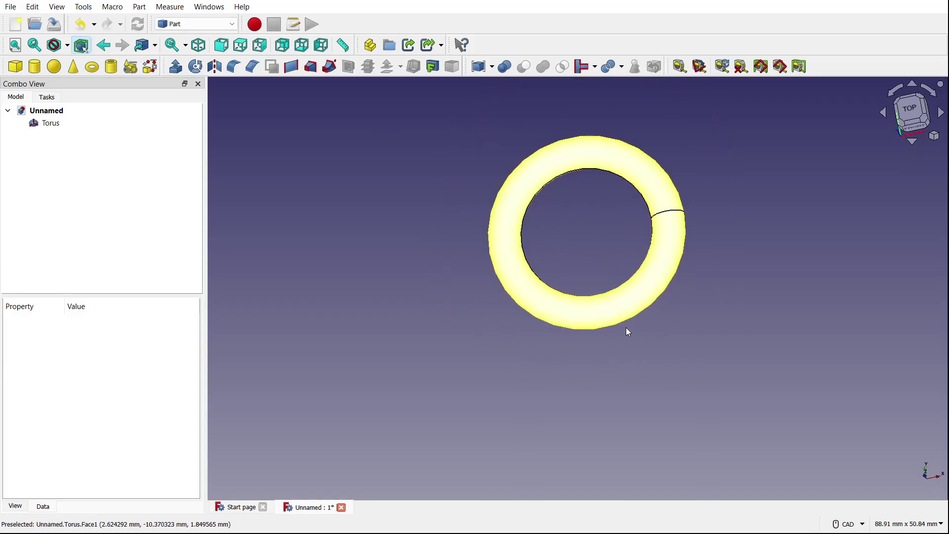
- Turn the torus into a thinner half ring with Radius 2 of 1 mm and a U parameter of 180°
{"action": "left_click", "coordinate": [50, 125]}
{"action": "double_click", "coordinate": [50, 123]}
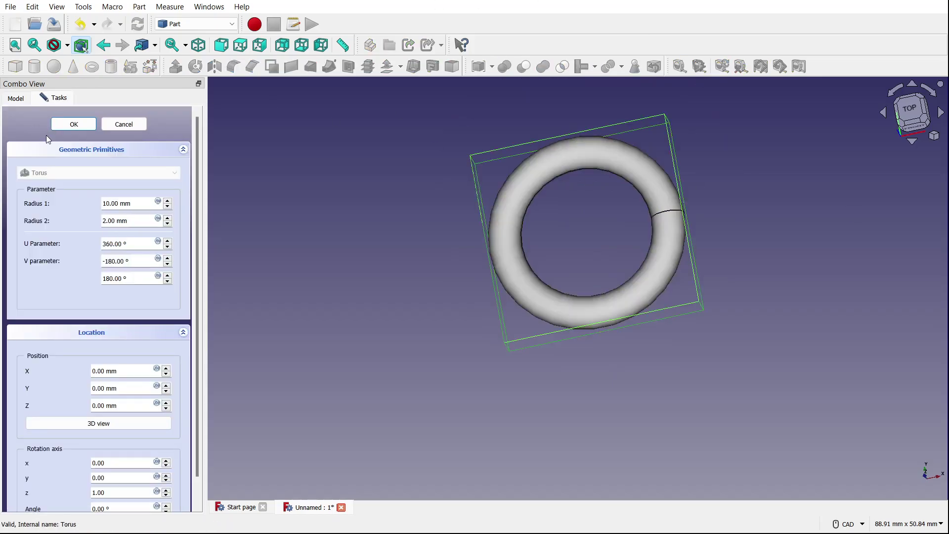
{"action": "left_click", "coordinate": [167, 224]}
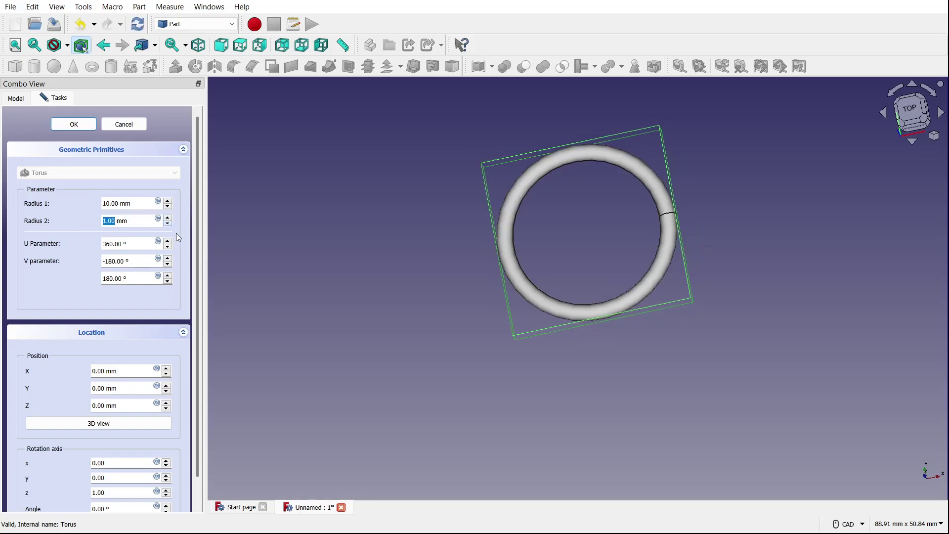
{"action": "scroll", "coordinate": [69, 224], "scroll_direction": "down", "scroll_amount": 1}
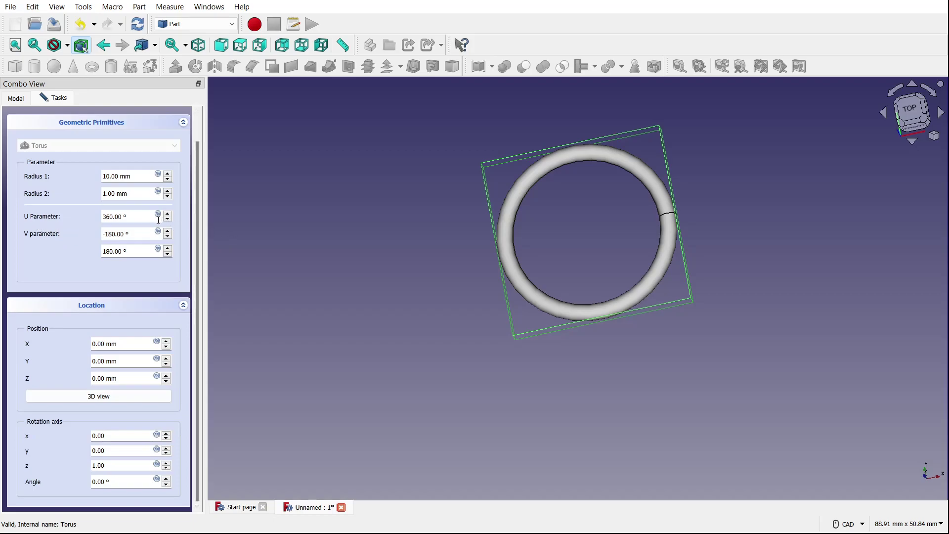
{"action": "scroll", "coordinate": [127, 221], "scroll_direction": "down", "scroll_amount": 15}
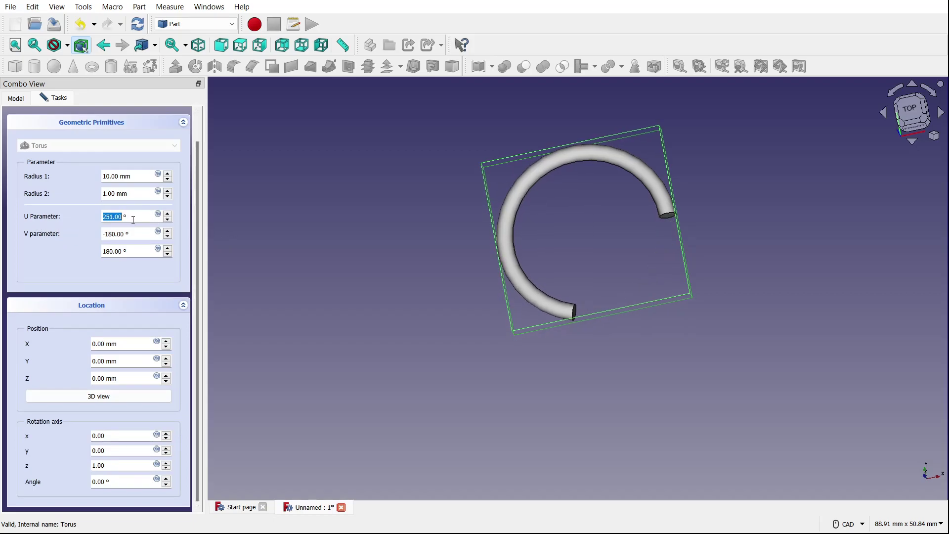
{"action": "scroll", "coordinate": [133, 220], "scroll_direction": "down", "scroll_amount": 20}
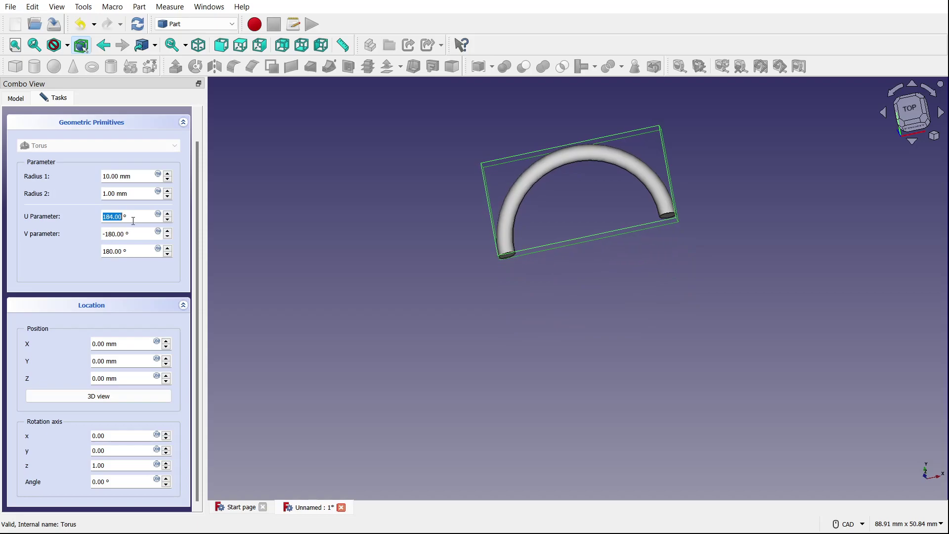
{"action": "scroll", "coordinate": [133, 221], "scroll_direction": "down", "scroll_amount": 2}
{"action": "left_click", "coordinate": [203, 212]}
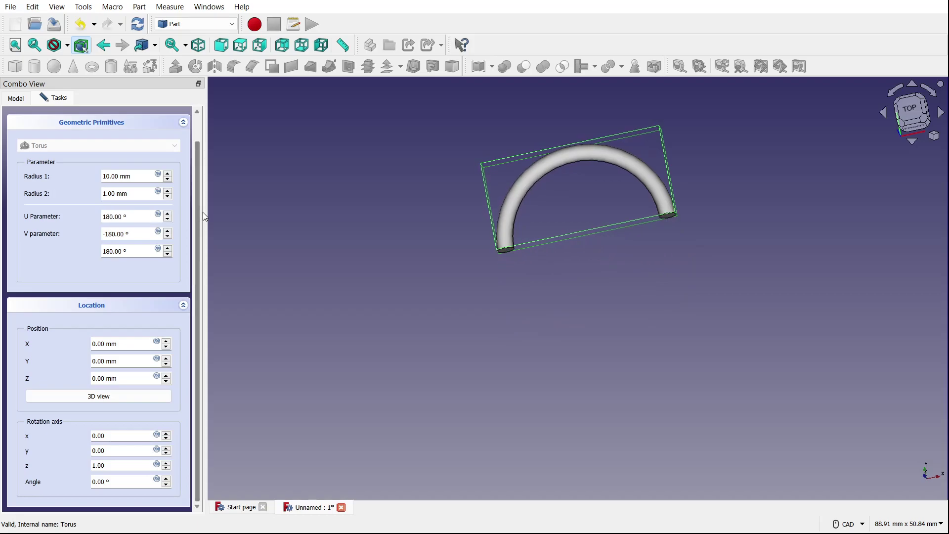
{"action": "scroll", "coordinate": [58, 189], "scroll_direction": "up", "scroll_amount": 1}
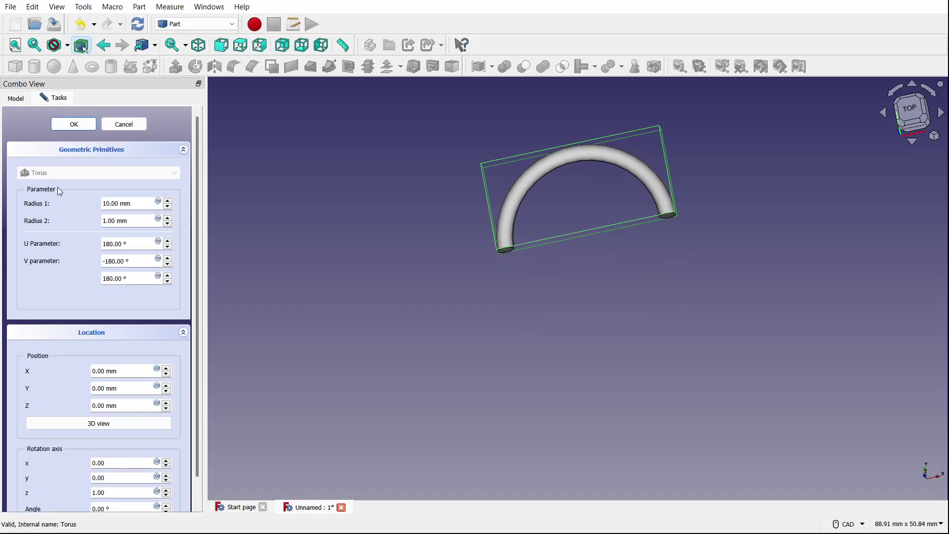
{"action": "left_click", "coordinate": [75, 125]}
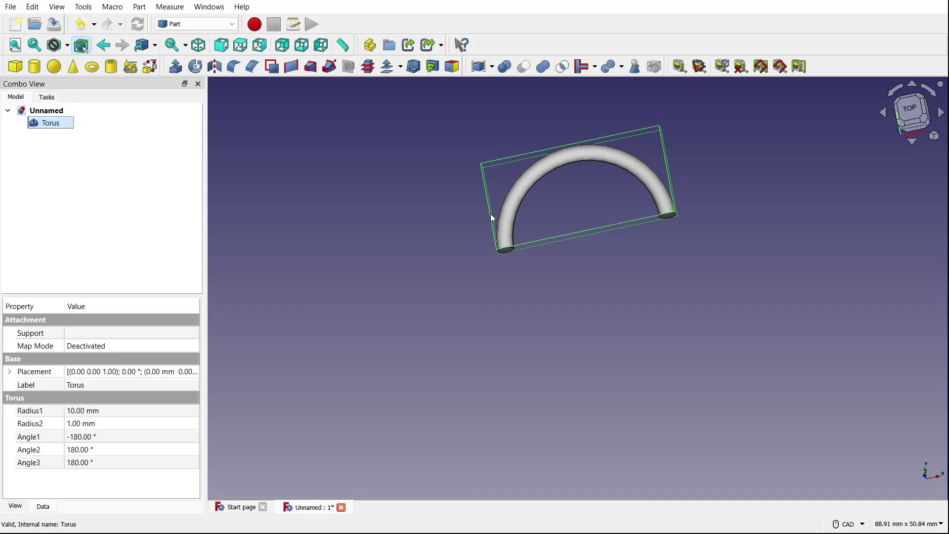
- Duplicate the half torus in the same document
{"action": "left_click", "coordinate": [50, 123]}
{"action": "key", "text": "ctrl+v"}
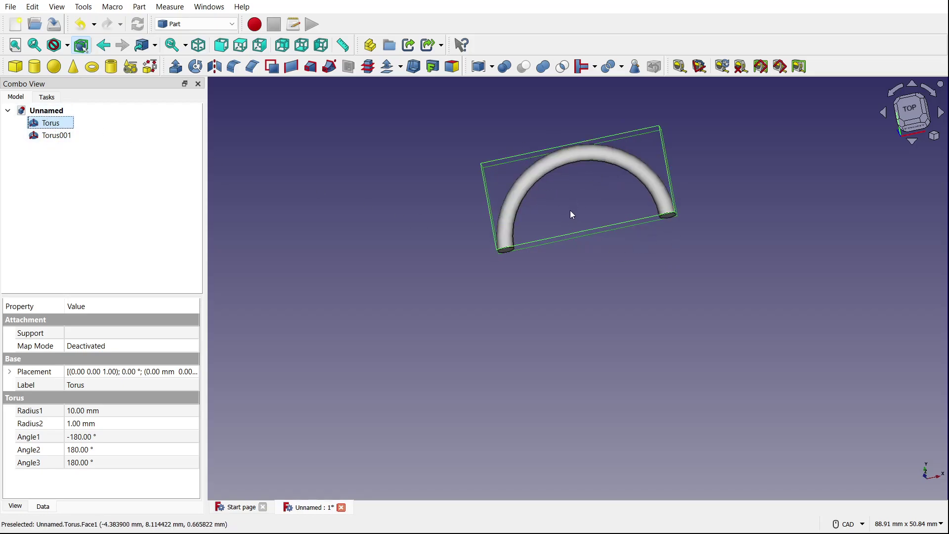
{"action": "scroll", "coordinate": [571, 210], "scroll_direction": "up", "scroll_amount": 5}
{"action": "middle_click_drag", "start_coordinate": [430, 300], "coordinate": [513, 189]}
{"action": "scroll", "coordinate": [423, 218], "scroll_direction": "down", "scroll_amount": 3}
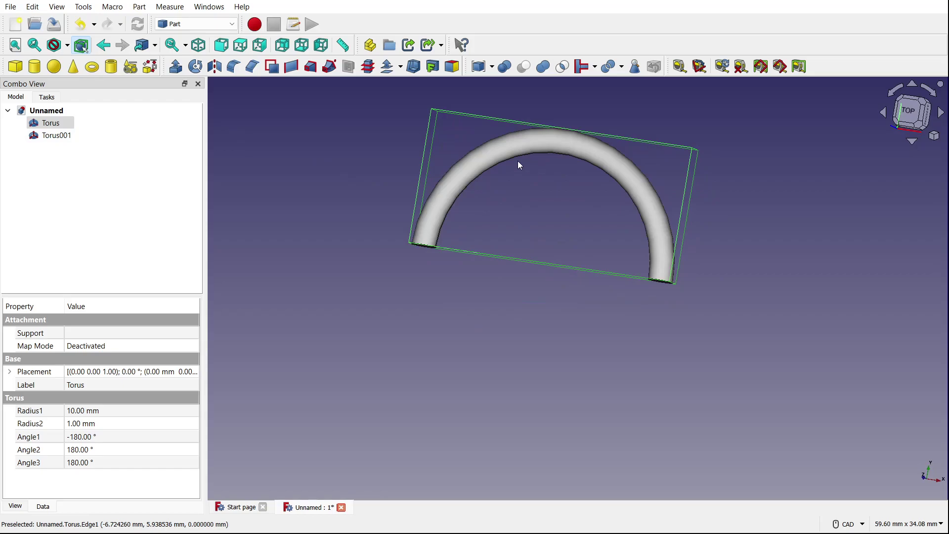
- Rotate the copied half torus 180° about the Z axis
{"action": "left_click", "coordinate": [48, 136]}
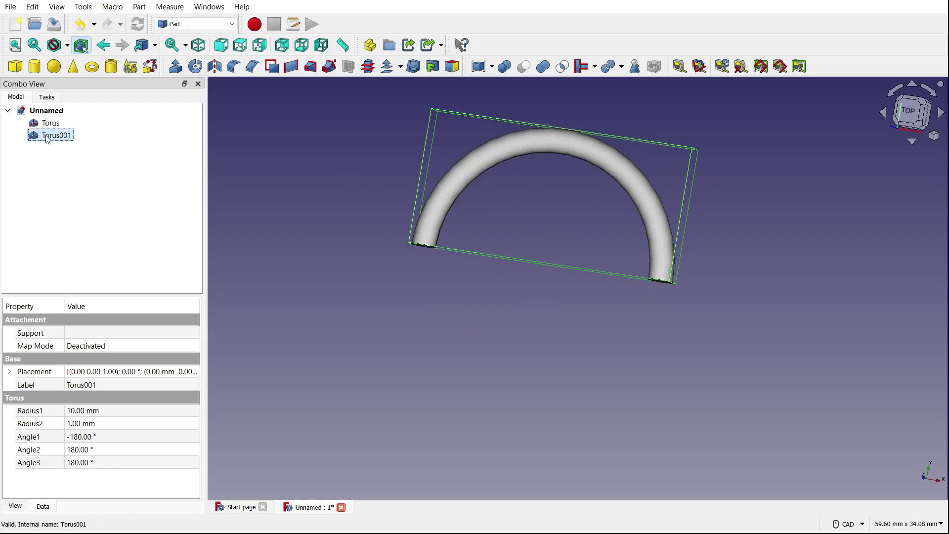
{"action": "double_click", "coordinate": [47, 136]}
{"action": "scroll", "coordinate": [31, 224], "scroll_direction": "down", "scroll_amount": 1}
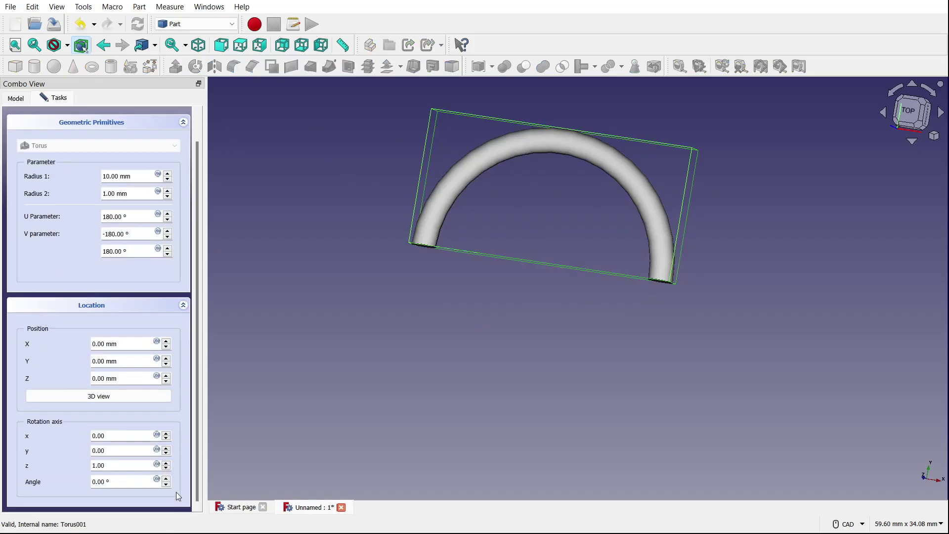
{"action": "left_click", "coordinate": [165, 479]}
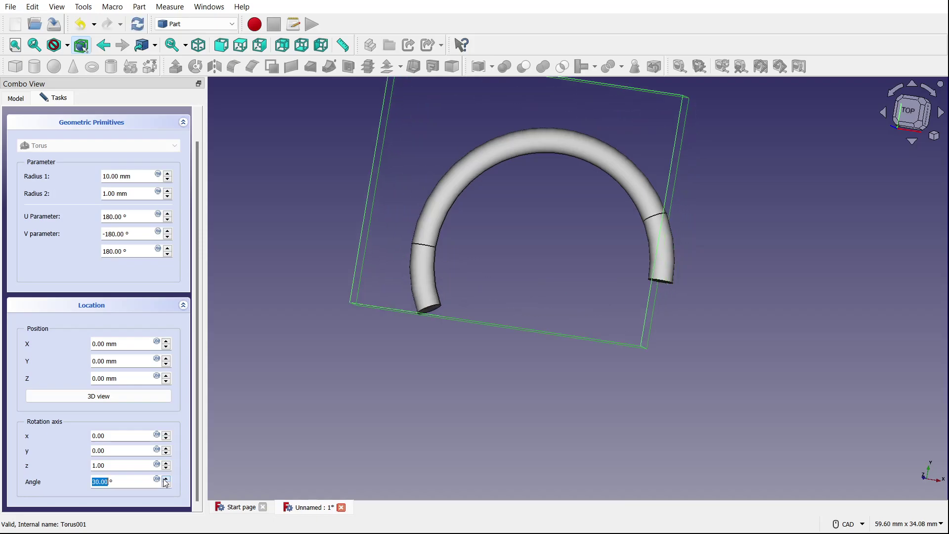
{"action": "left_click_drag", "start_coordinate": [165, 479], "coordinate": [167, 484]}
{"action": "left_click", "coordinate": [921, 371]}
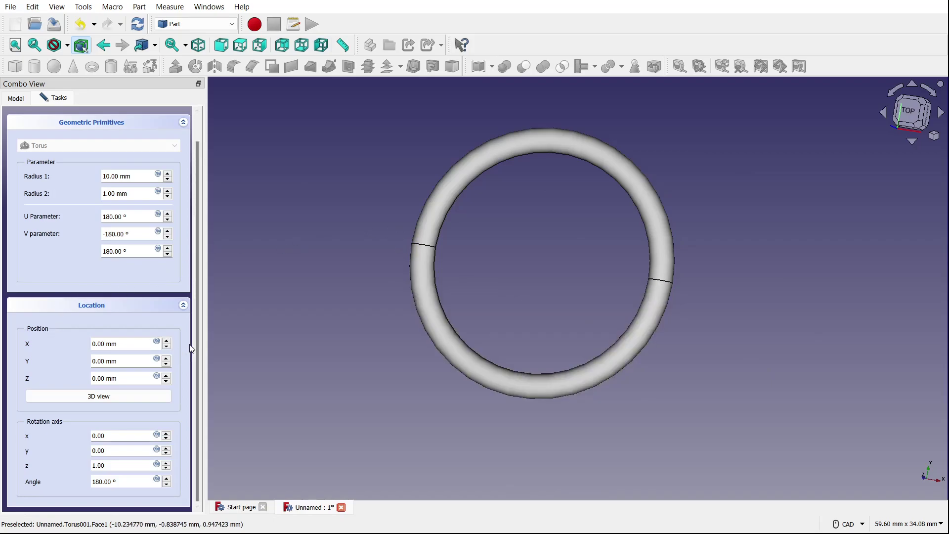
- Move the copied half torus to a Y position of -15 mm and accept its parameters
{"action": "left_click", "coordinate": [166, 358]}
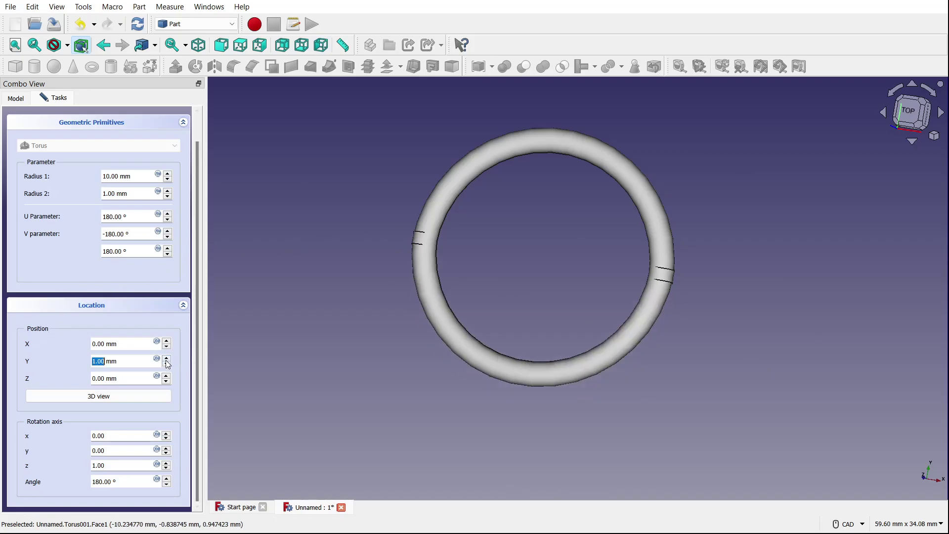
{"action": "left_click", "coordinate": [167, 358]}
{"action": "left_click", "coordinate": [167, 364]}
{"action": "left_click", "coordinate": [167, 364]}
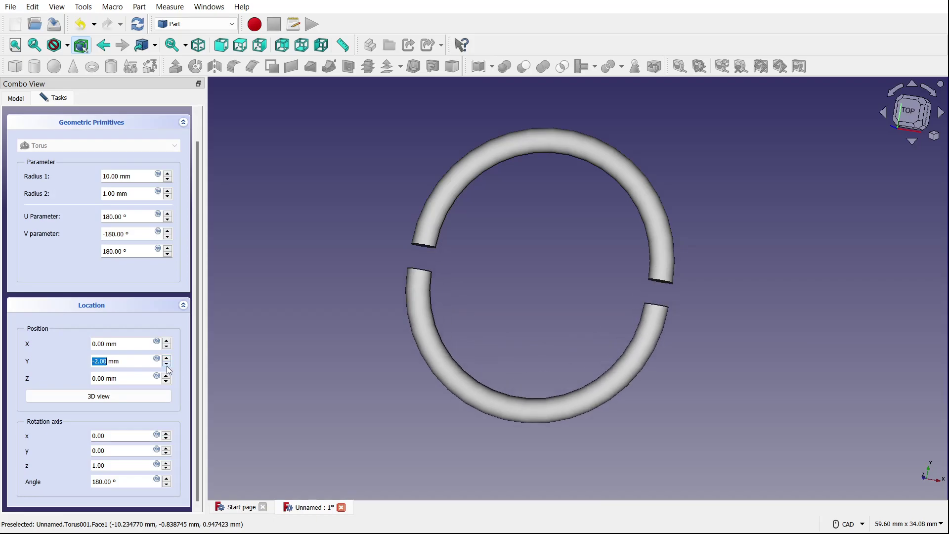
{"action": "left_click", "coordinate": [166, 364]}
{"action": "left_click", "coordinate": [167, 364]}
{"action": "left_click", "coordinate": [166, 364]}
{"action": "left_click", "coordinate": [166, 364]}
{"action": "left_click", "coordinate": [166, 364]}
{"action": "left_click", "coordinate": [166, 364]}
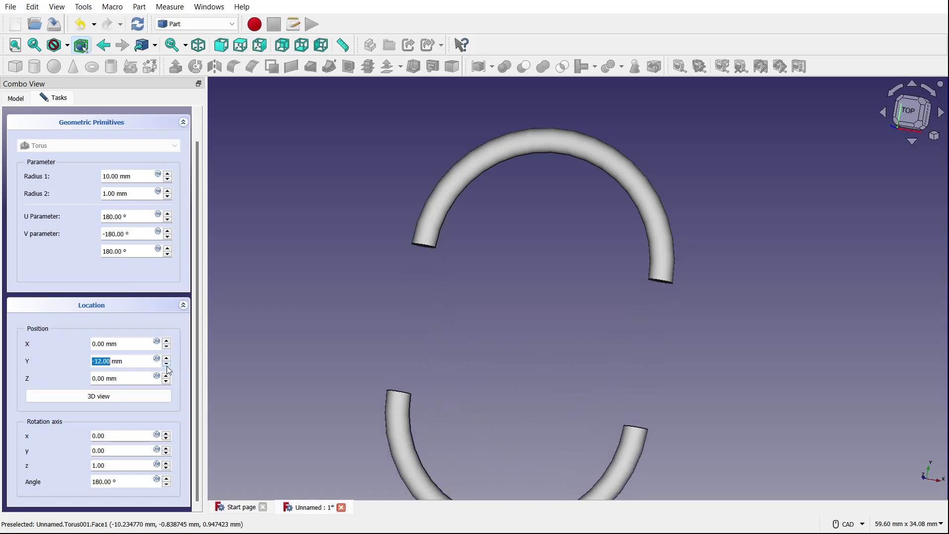
{"action": "left_click", "coordinate": [167, 364]}
{"action": "left_click", "coordinate": [167, 364]}
{"action": "left_click", "coordinate": [167, 364]}
{"action": "left_click", "coordinate": [167, 364]}
{"action": "scroll", "coordinate": [360, 316], "scroll_direction": "down", "scroll_amount": 5}
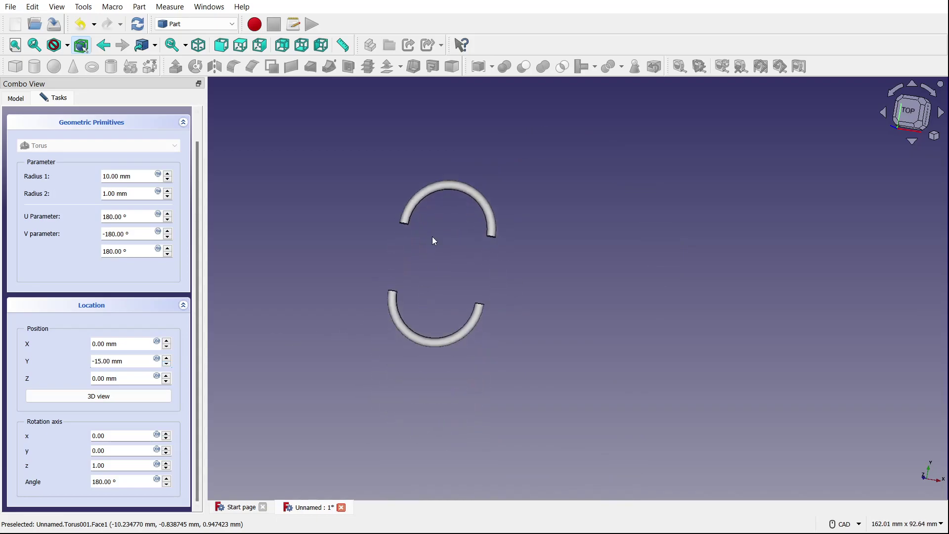
{"action": "scroll", "coordinate": [432, 236], "scroll_direction": "up", "scroll_amount": 2}
{"action": "scroll", "coordinate": [31, 231], "scroll_direction": "up", "scroll_amount": 1}
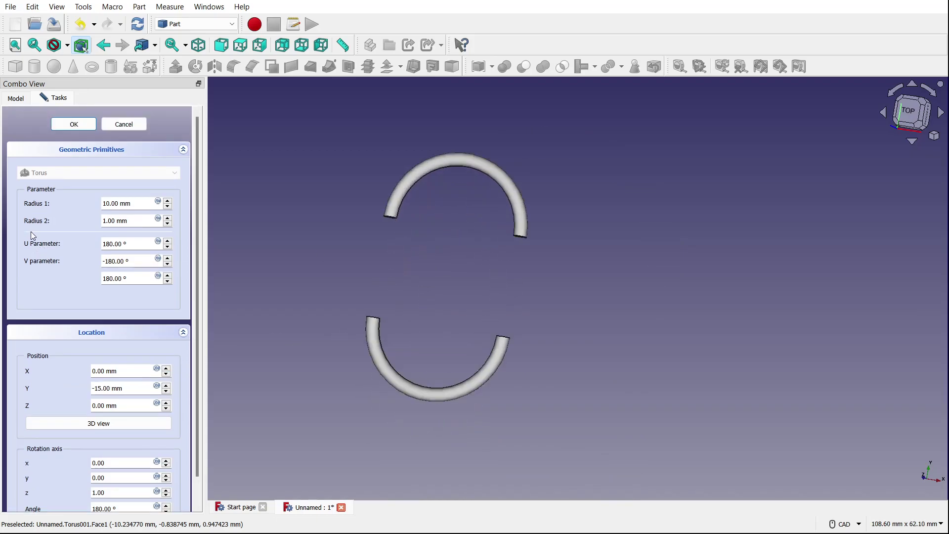
{"action": "left_click", "coordinate": [72, 126]}
- Add a cylinder and set its radius to 1 mm to match the thickness of the half rings
{"action": "scroll", "coordinate": [534, 233], "scroll_direction": "down", "scroll_amount": 3}
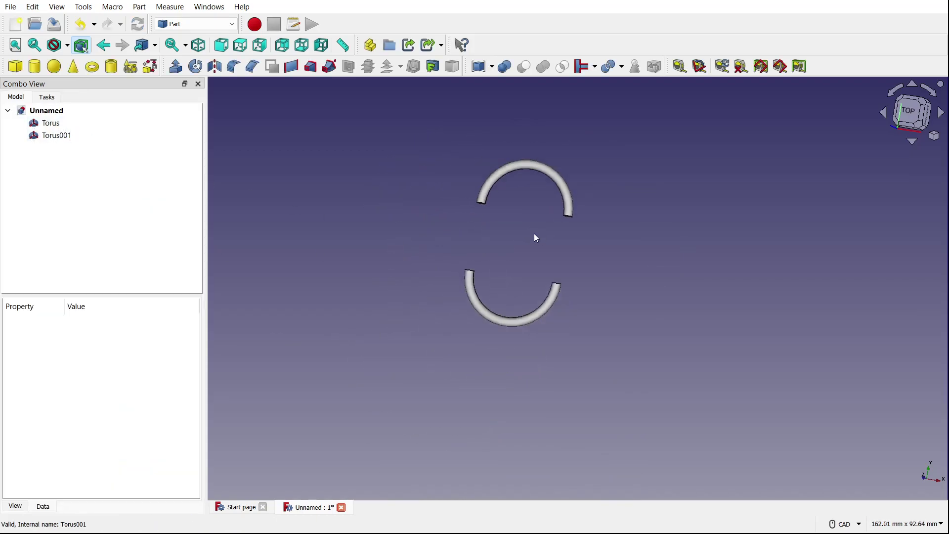
{"action": "left_click", "coordinate": [34, 66]}
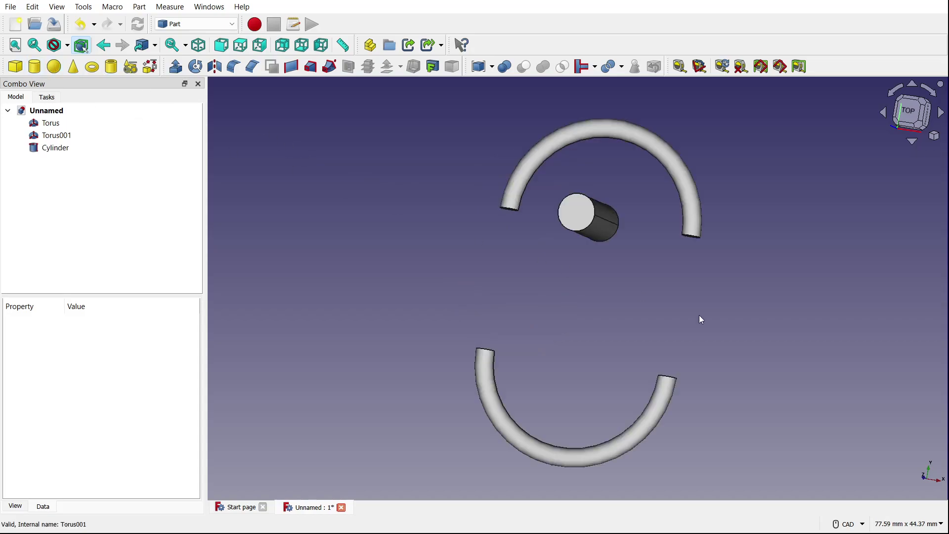
{"action": "middle_click_drag", "start_coordinate": [701, 319], "coordinate": [553, 303]}
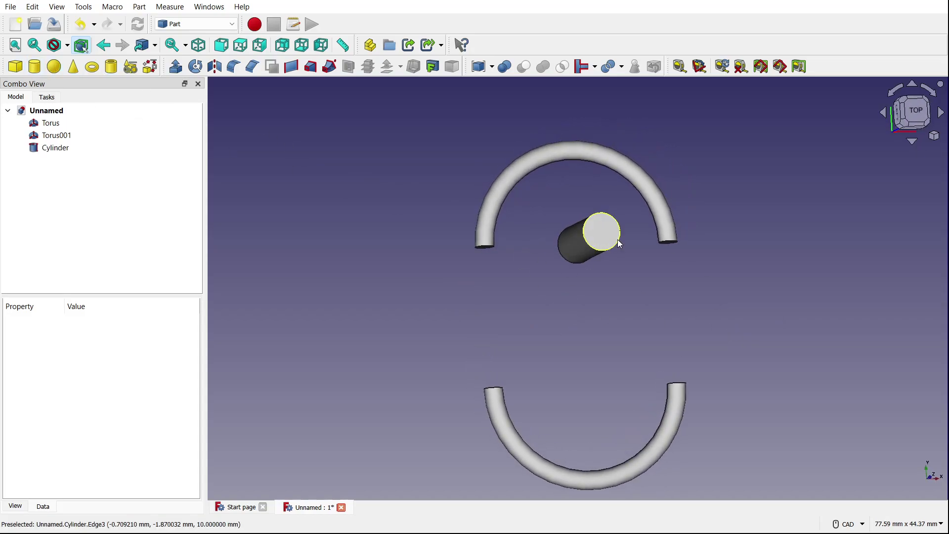
{"action": "double_click", "coordinate": [40, 148]}
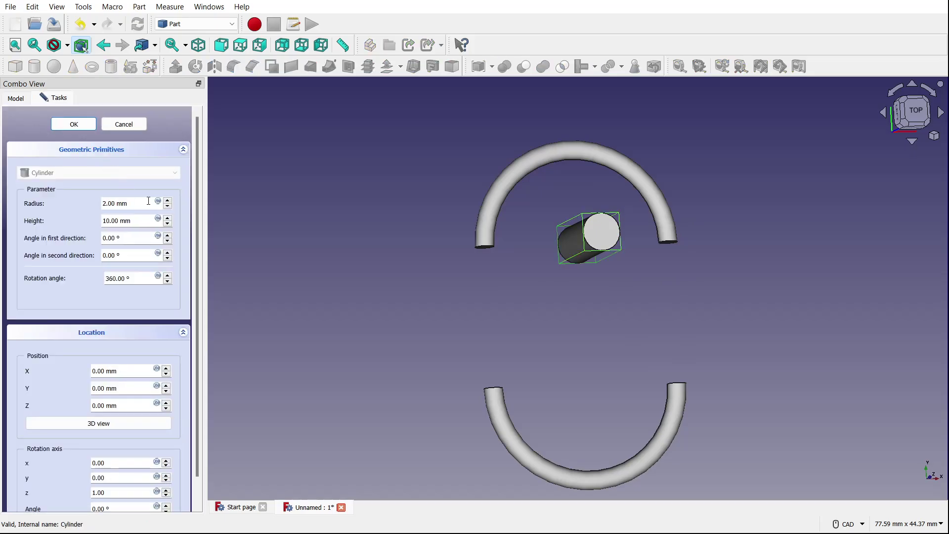
{"action": "left_click", "coordinate": [168, 206]}
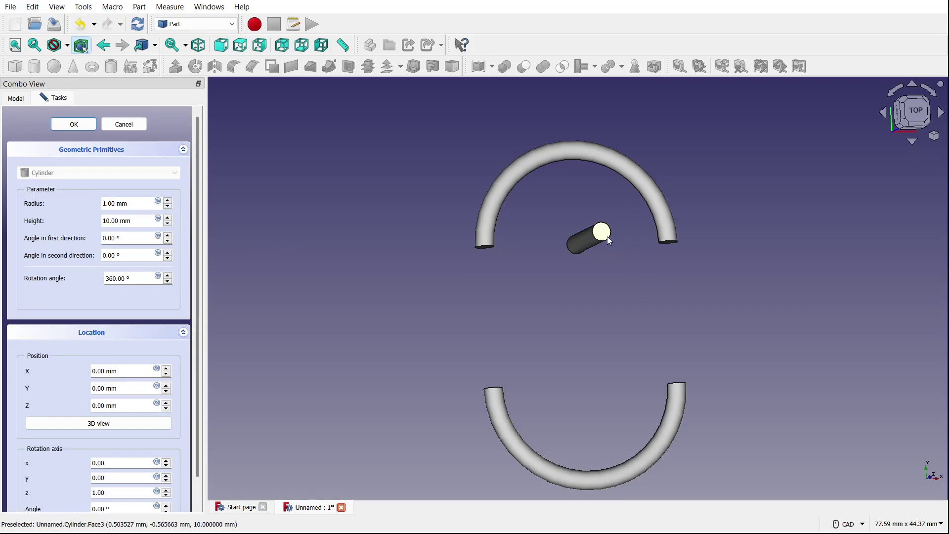
{"action": "middle_click_drag", "start_coordinate": [607, 237], "coordinate": [485, 259]}
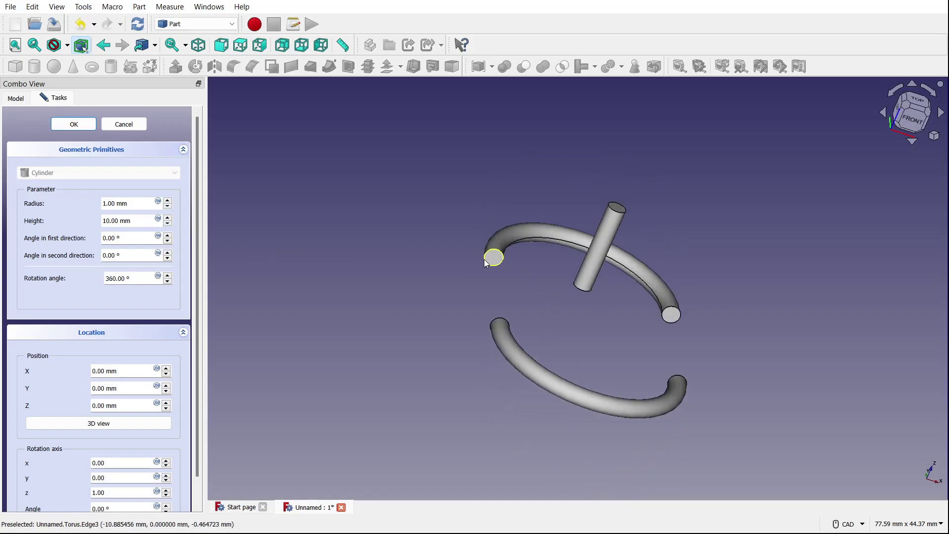
{"action": "key", "text": "2"}
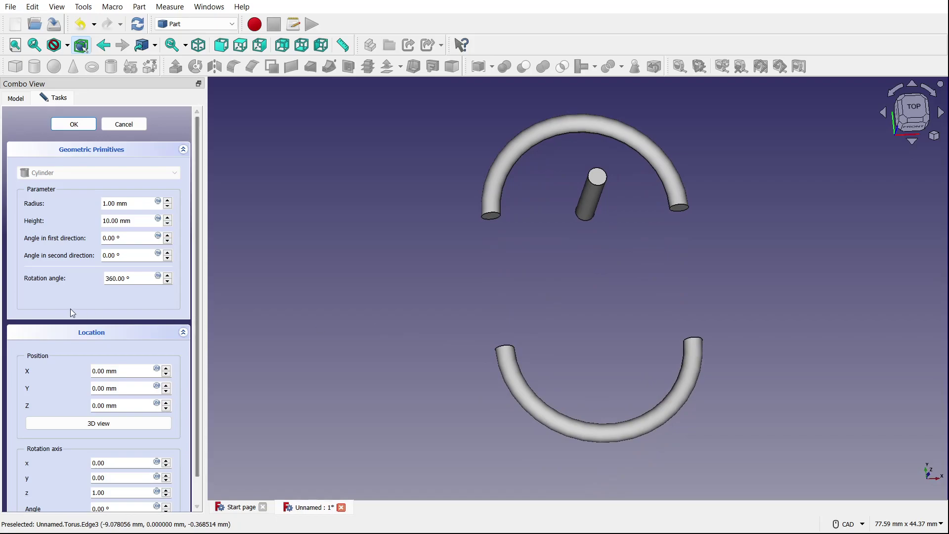
- Set the cylinder's rotation angle about the Z axis to 180°
{"action": "scroll", "coordinate": [63, 307], "scroll_direction": "down", "scroll_amount": 1}
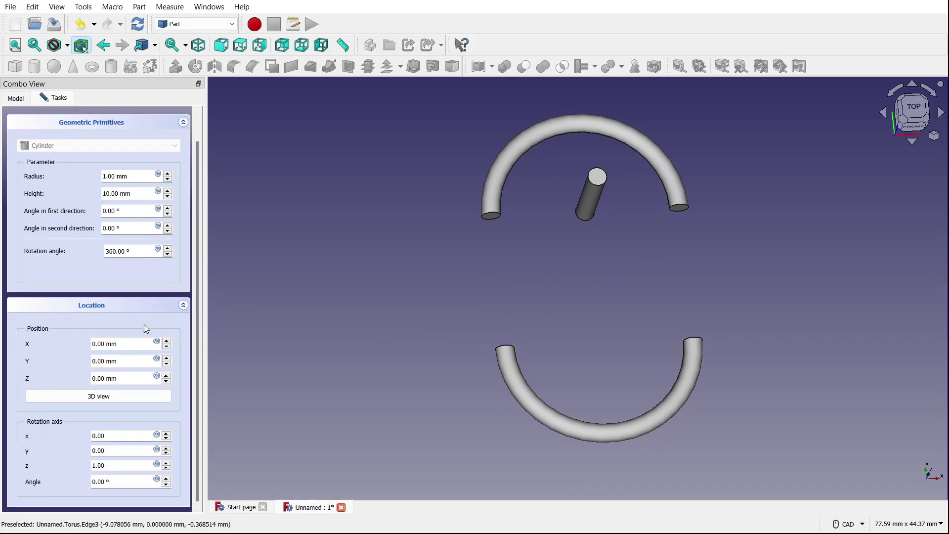
{"action": "left_click", "coordinate": [167, 479]}
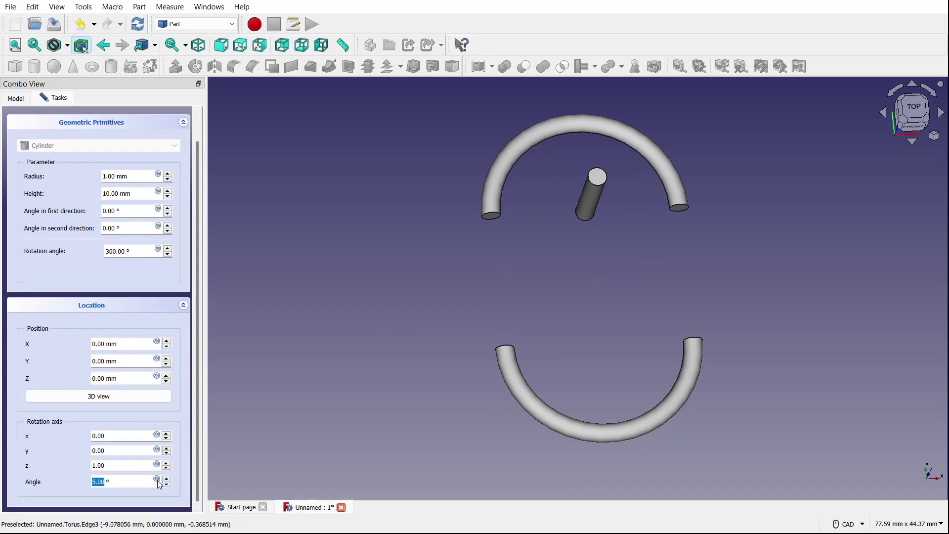
{"action": "scroll", "coordinate": [148, 483], "scroll_direction": "up", "scroll_amount": 20}
{"action": "scroll", "coordinate": [145, 483], "scroll_direction": "down", "scroll_amount": 13}
{"action": "left_click", "coordinate": [54, 478]}
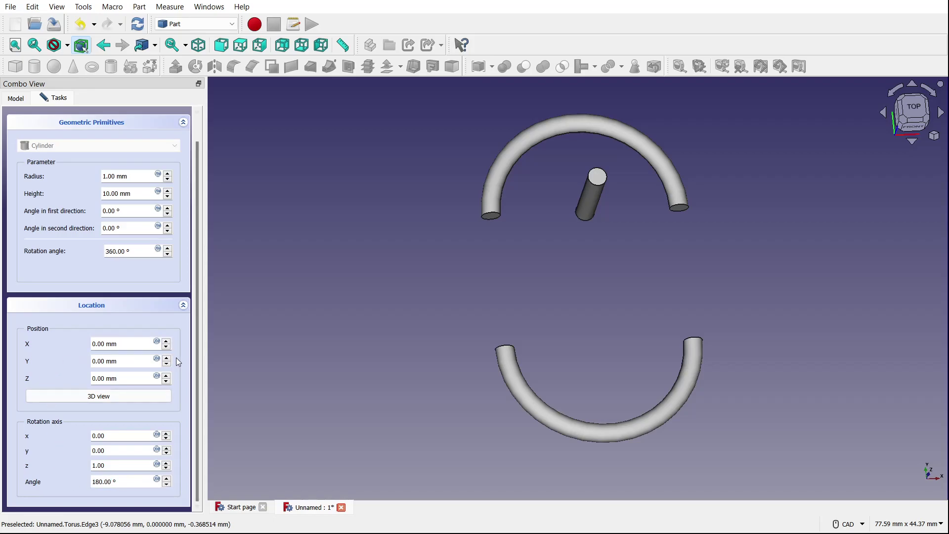
- Set the cylinder's X position to 10 mm so that it meets one end of the original half torus
{"action": "left_click", "coordinate": [167, 341]}
{"action": "left_click", "coordinate": [167, 341]}
{"action": "left_click", "coordinate": [168, 341]}
{"action": "left_click", "coordinate": [167, 341]}
{"action": "left_click", "coordinate": [167, 341]}
{"action": "left_click", "coordinate": [167, 341]}
{"action": "left_click", "coordinate": [167, 341]}
{"action": "left_click", "coordinate": [167, 341]}
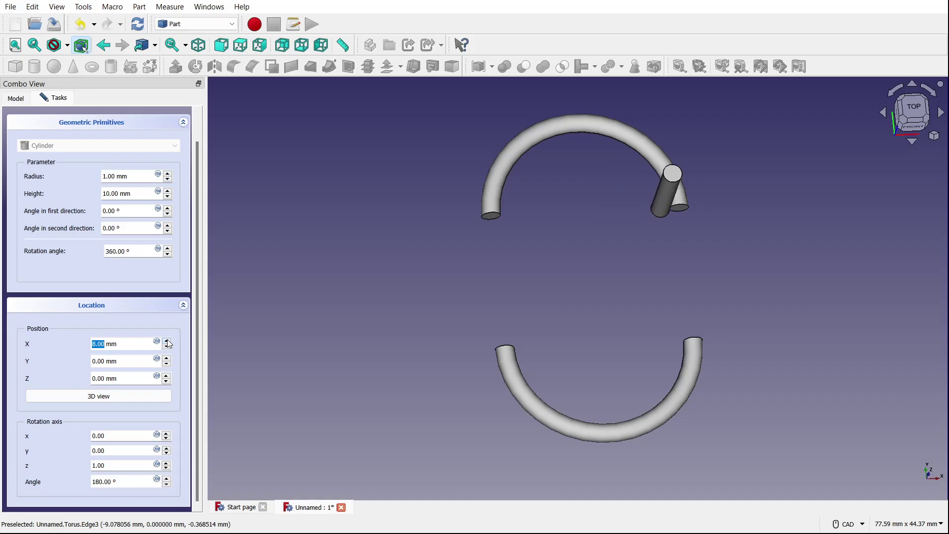
{"action": "left_click", "coordinate": [167, 341]}
{"action": "left_click", "coordinate": [167, 341]}
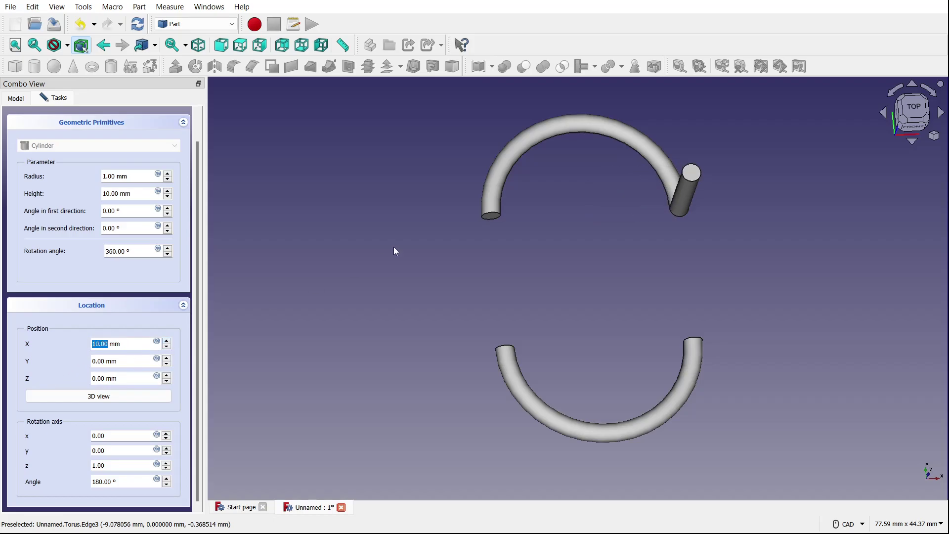
{"action": "middle_click_drag", "start_coordinate": [615, 236], "coordinate": [592, 263]}
{"action": "scroll", "coordinate": [592, 262], "scroll_direction": "down", "scroll_amount": 1}
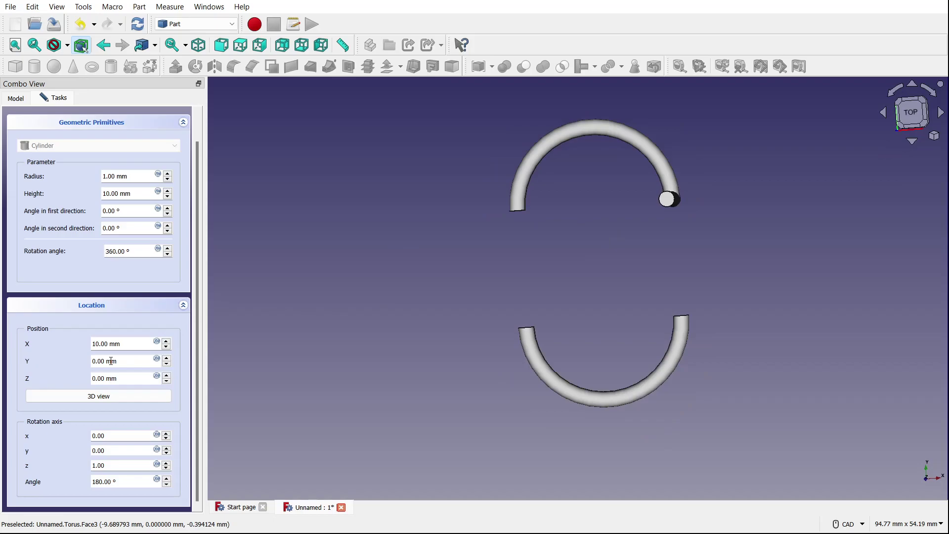
- Set the Y component of the cylinder's rotation axis to -1, aligning it with the gap between the half tori
{"action": "left_click", "coordinate": [169, 448]}
{"action": "left_click", "coordinate": [169, 448]}
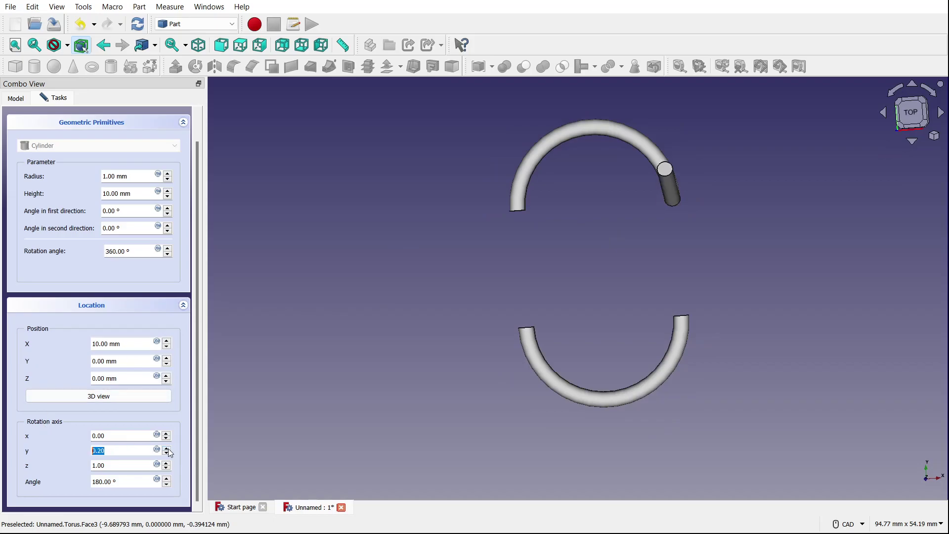
{"action": "left_click", "coordinate": [169, 454]}
{"action": "left_click", "coordinate": [170, 454]}
{"action": "left_click", "coordinate": [169, 454]}
{"action": "left_click", "coordinate": [170, 454]}
{"action": "left_click", "coordinate": [170, 454]}
{"action": "left_click", "coordinate": [169, 454]}
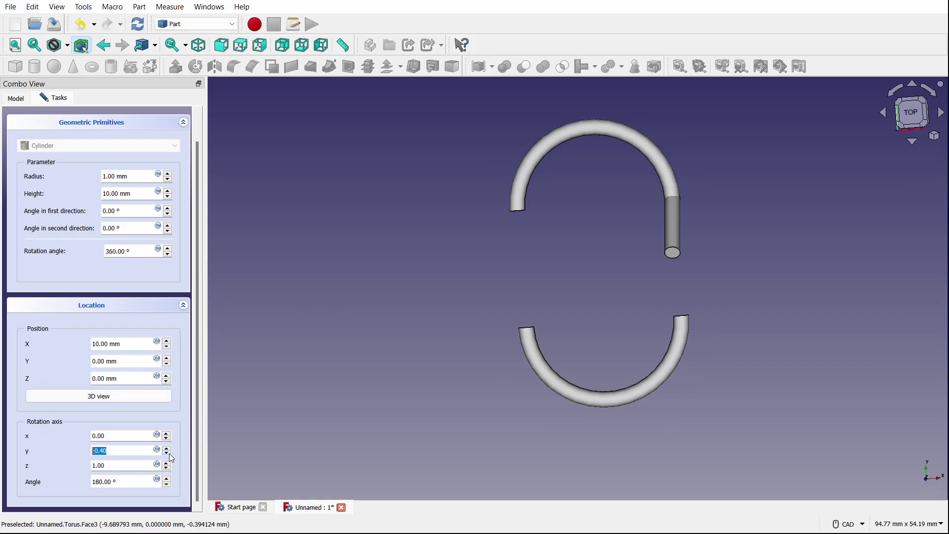
{"action": "left_click", "coordinate": [169, 453]}
{"action": "left_click", "coordinate": [169, 454]}
{"action": "left_click", "coordinate": [169, 454]}
{"action": "left_click", "coordinate": [169, 454]}
{"action": "left_click", "coordinate": [169, 454]}
{"action": "left_click", "coordinate": [169, 454]}
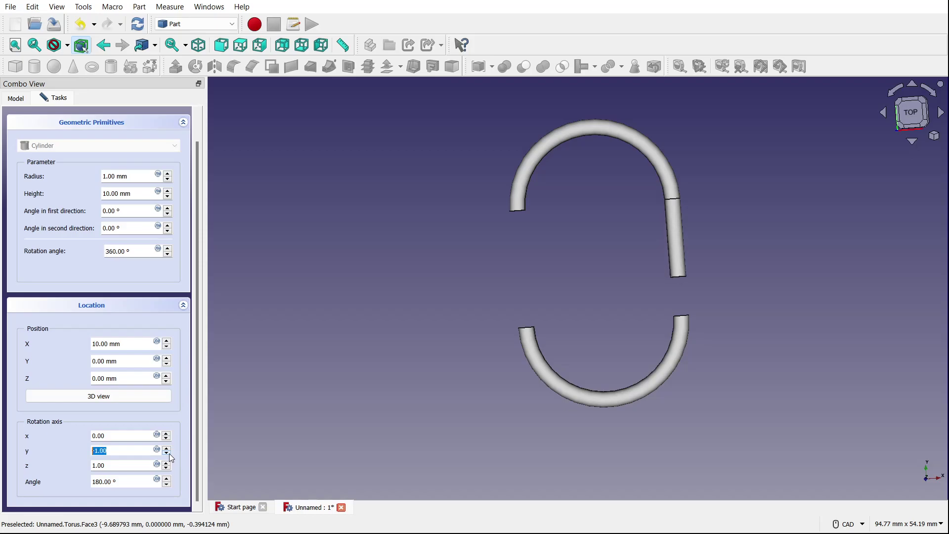
- Set the cylinder's height to 15 mm so that it bridges both half tori, and accept its parameters
{"action": "middle_click_drag", "start_coordinate": [292, 326], "coordinate": [435, 426]}
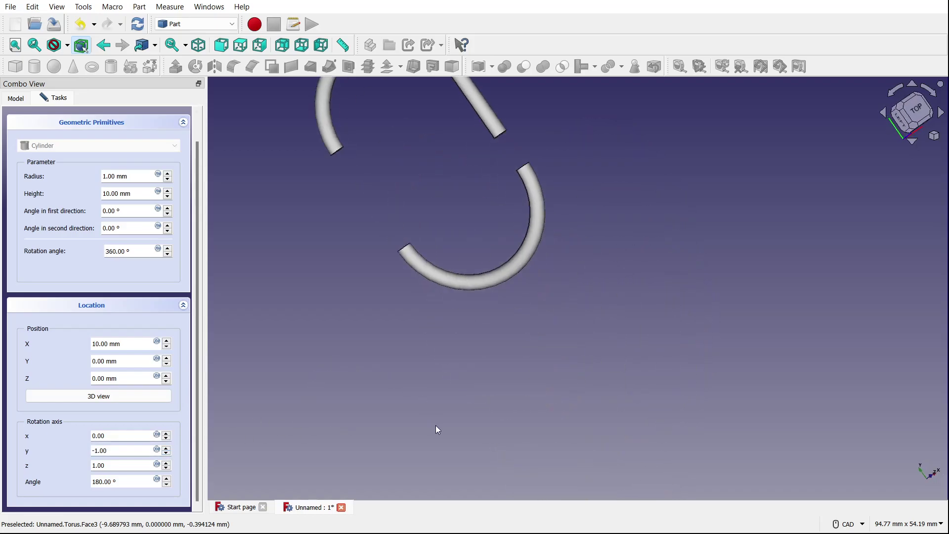
{"action": "scroll", "coordinate": [451, 378], "scroll_direction": "down", "scroll_amount": 4}
{"action": "scroll", "coordinate": [390, 275], "scroll_direction": "up", "scroll_amount": 6}
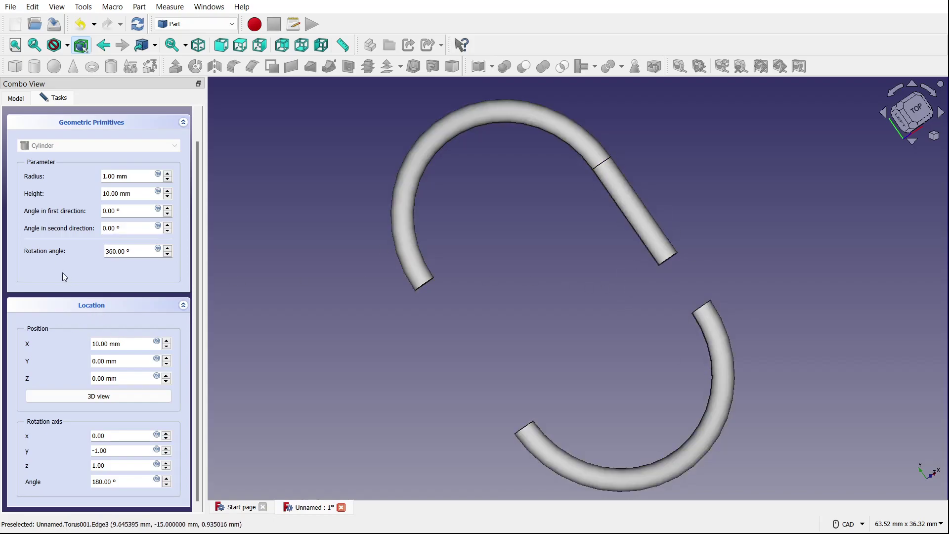
{"action": "left_click", "coordinate": [168, 191]}
{"action": "left_click", "coordinate": [168, 191]}
{"action": "left_click", "coordinate": [167, 191]}
{"action": "left_click", "coordinate": [168, 191]}
{"action": "left_click", "coordinate": [168, 191]}
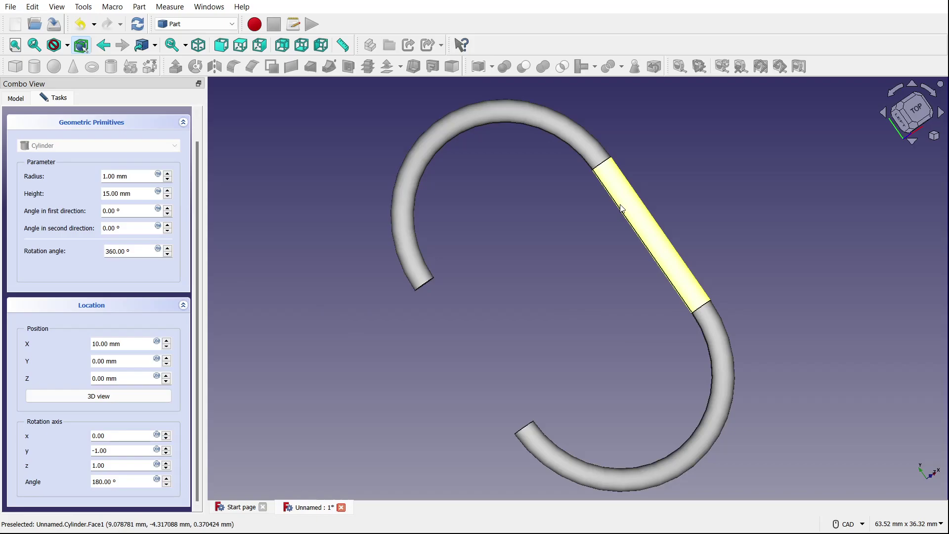
{"action": "scroll", "coordinate": [342, 264], "scroll_direction": "down", "scroll_amount": 3}
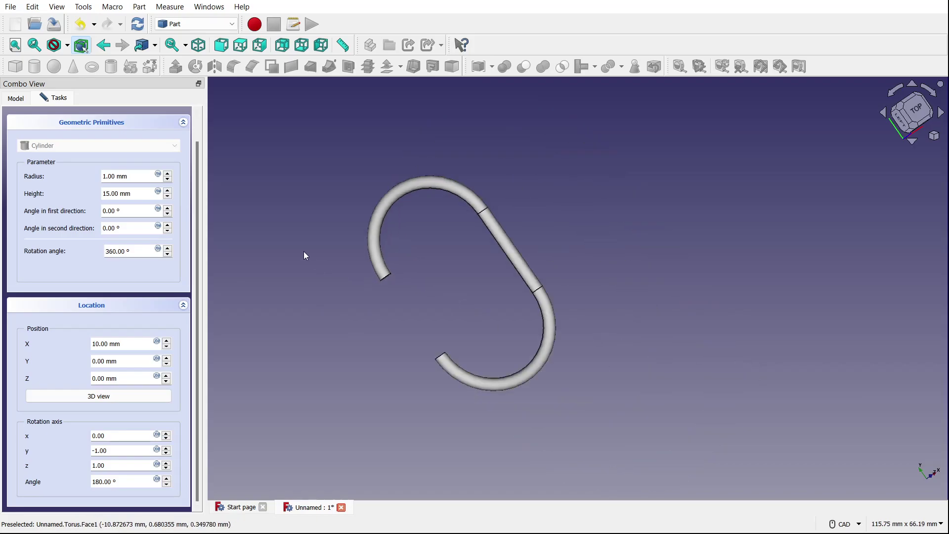
{"action": "scroll", "coordinate": [11, 234], "scroll_direction": "up", "scroll_amount": 2}
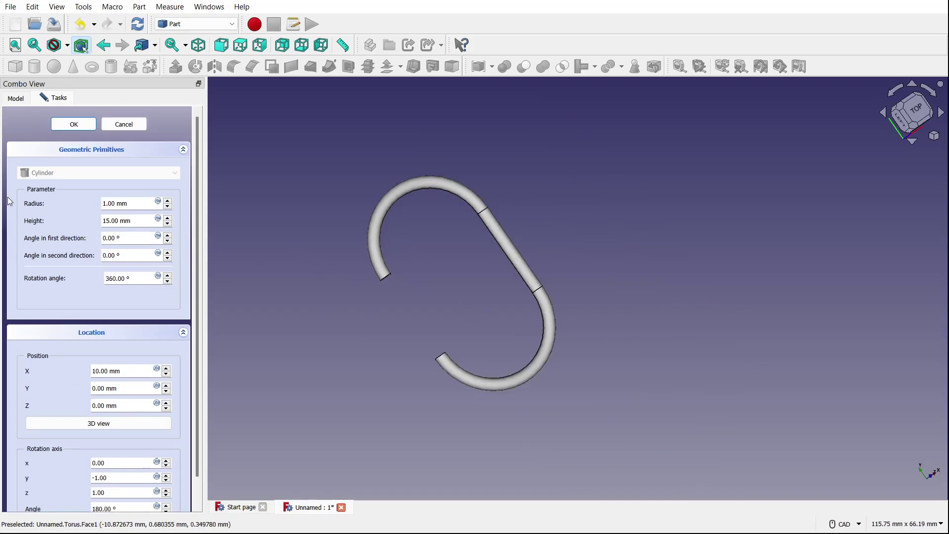
{"action": "left_click", "coordinate": [81, 124]}
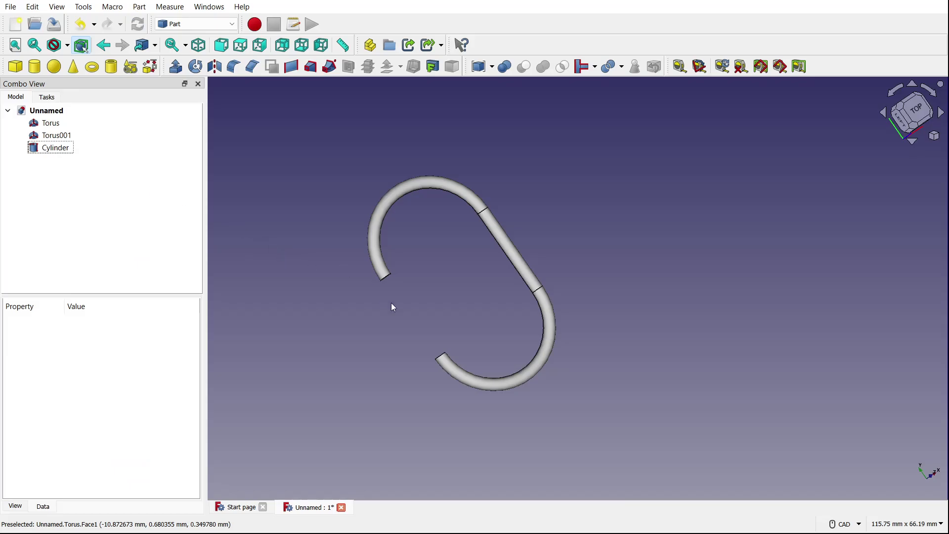
- Duplicate the straight connecting cylinder
{"action": "left_click", "coordinate": [34, 149]}
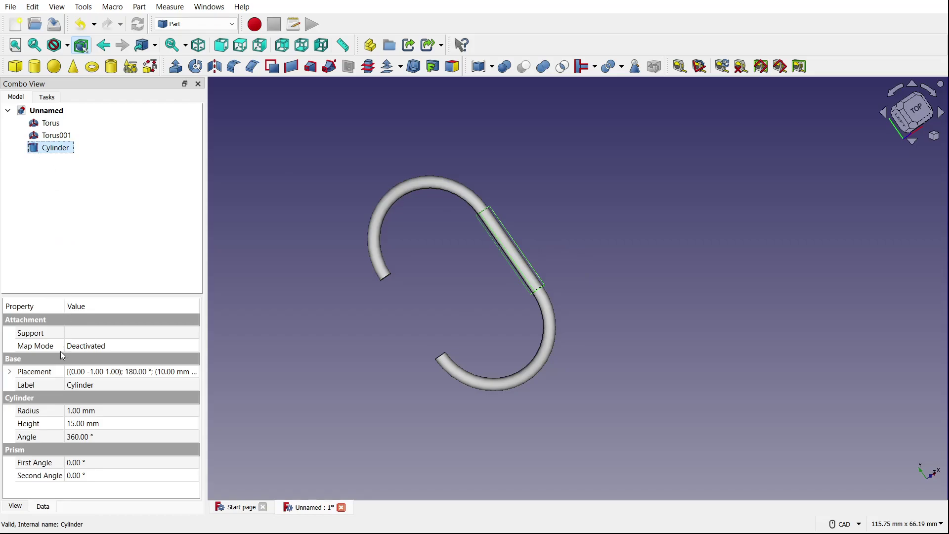
{"action": "key", "text": "ctrl+c"}
{"action": "key", "text": "ctrl+v"}
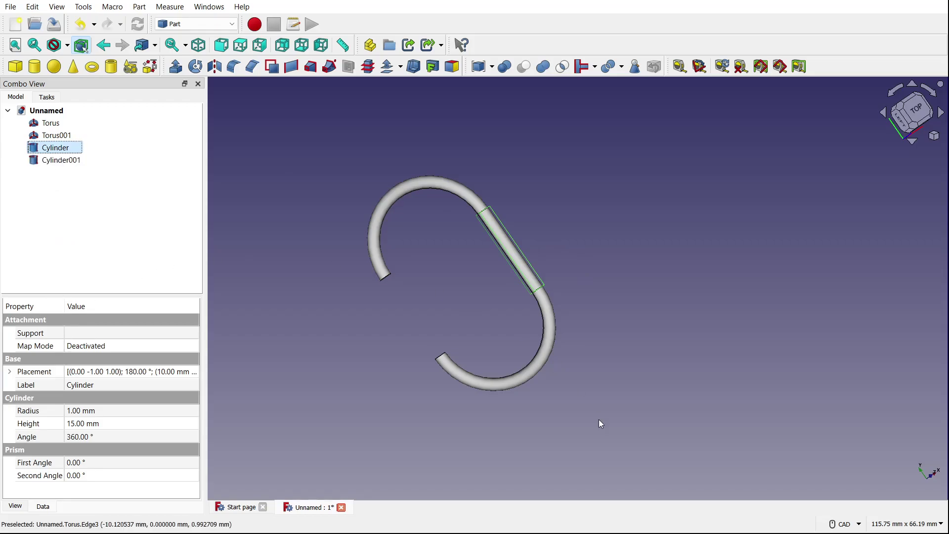
- Move the copied cylinder to an X position of -10 mm to close the link's open side, and accept its parameters
{"action": "scroll", "coordinate": [502, 246], "scroll_direction": "up", "scroll_amount": 2}
{"action": "scroll", "coordinate": [474, 262], "scroll_direction": "up", "scroll_amount": 3}
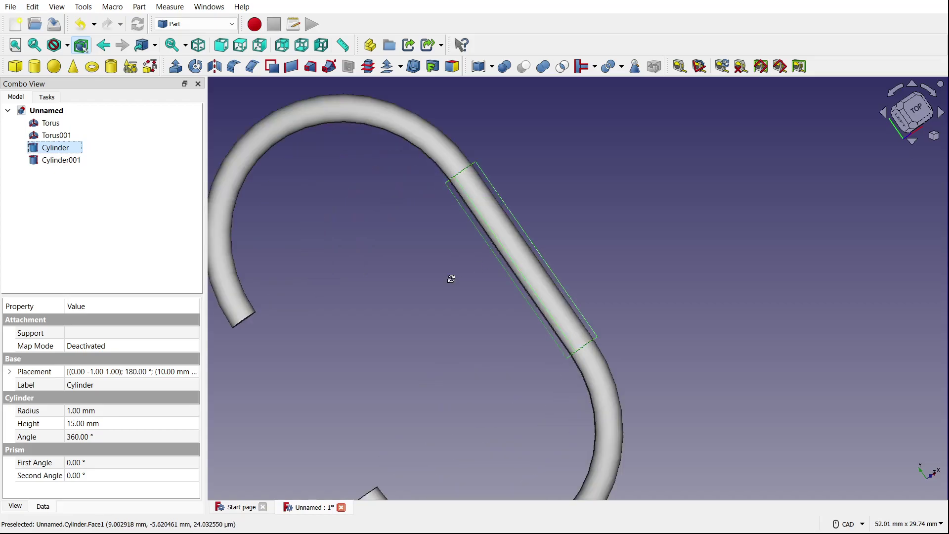
{"action": "left_click", "coordinate": [64, 162]}
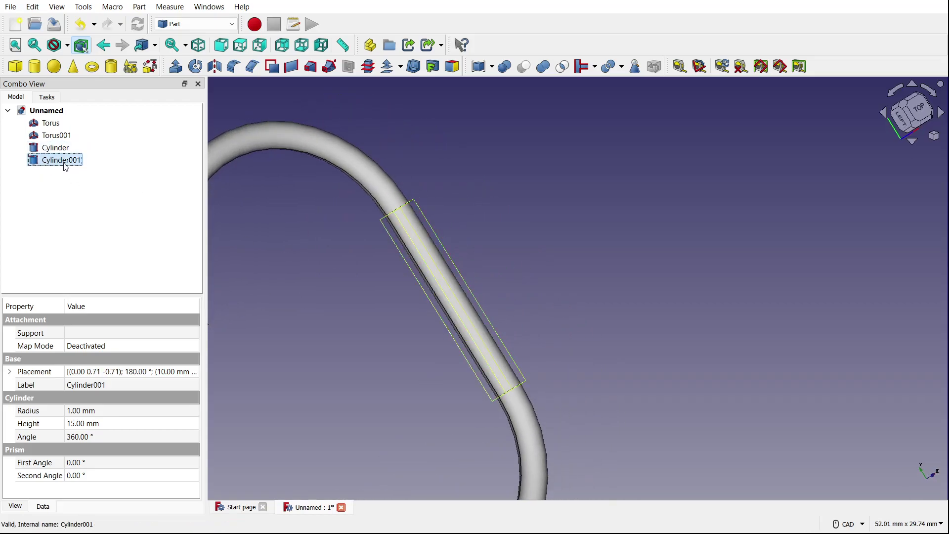
{"action": "double_click", "coordinate": [64, 161]}
{"action": "scroll", "coordinate": [74, 326], "scroll_direction": "down", "scroll_amount": 1}
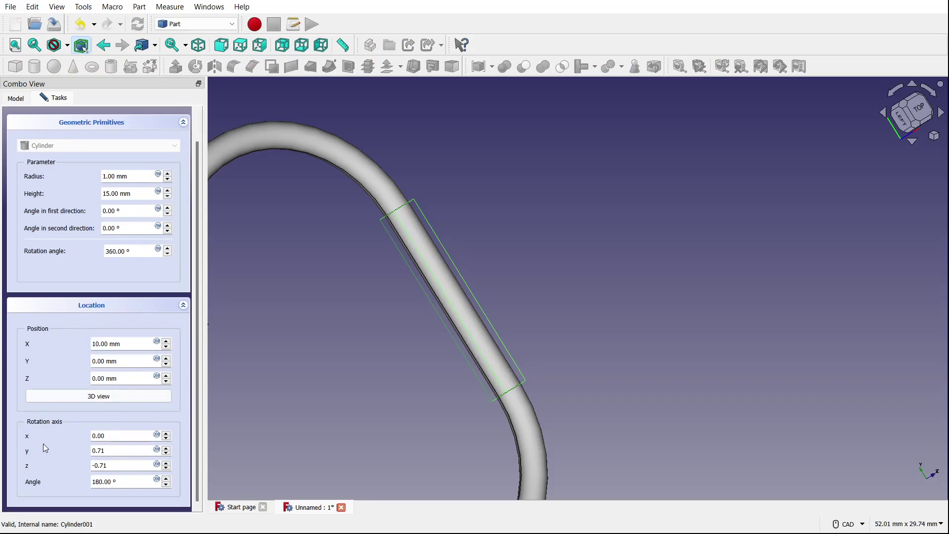
{"action": "left_click", "coordinate": [166, 348]}
{"action": "left_click", "coordinate": [167, 347]}
{"action": "left_click", "coordinate": [167, 347]}
{"action": "left_click", "coordinate": [166, 347]}
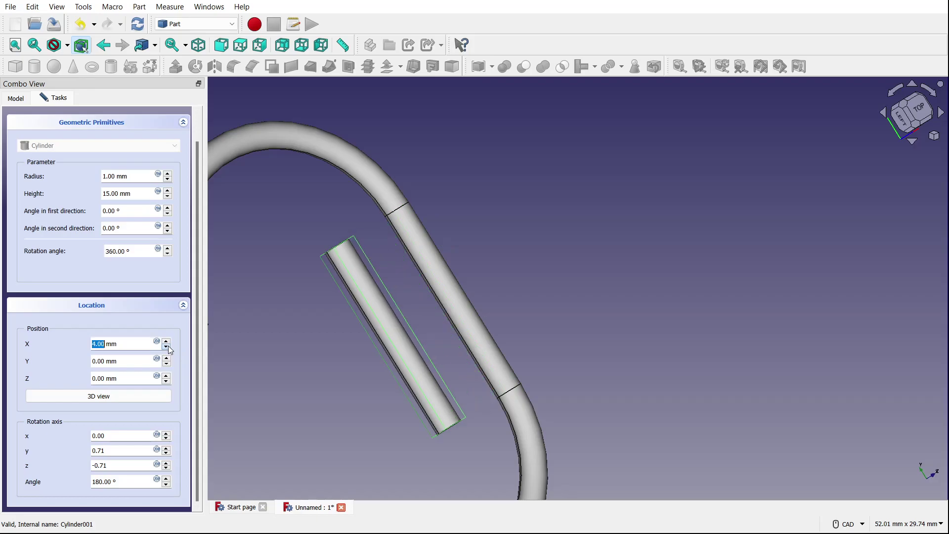
{"action": "left_click", "coordinate": [166, 347]}
{"action": "left_click", "coordinate": [166, 347]}
{"action": "left_click", "coordinate": [167, 347]}
{"action": "left_click", "coordinate": [166, 347]}
{"action": "left_click", "coordinate": [167, 347]}
{"action": "left_click", "coordinate": [167, 347]}
{"action": "left_click", "coordinate": [167, 347]}
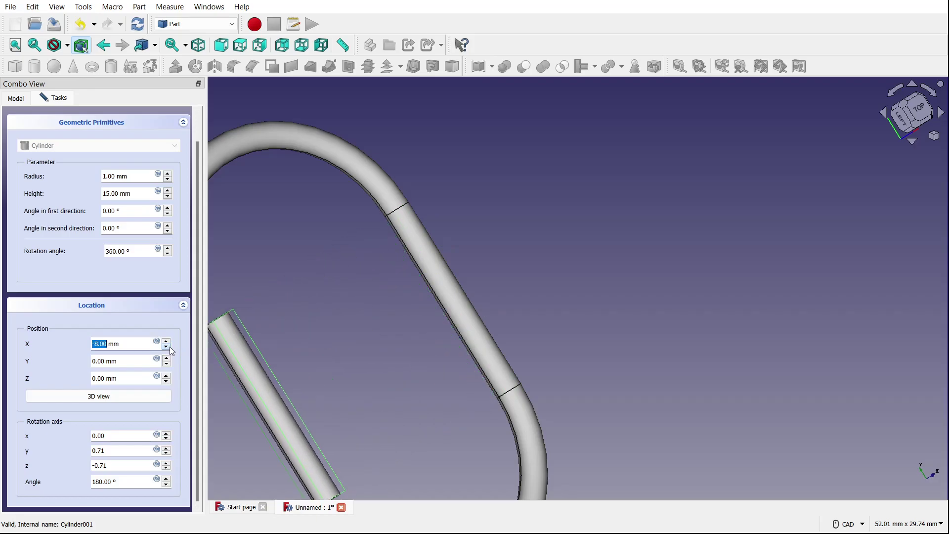
{"action": "left_click", "coordinate": [167, 348]}
{"action": "left_click", "coordinate": [167, 348]}
{"action": "left_click", "coordinate": [166, 348]}
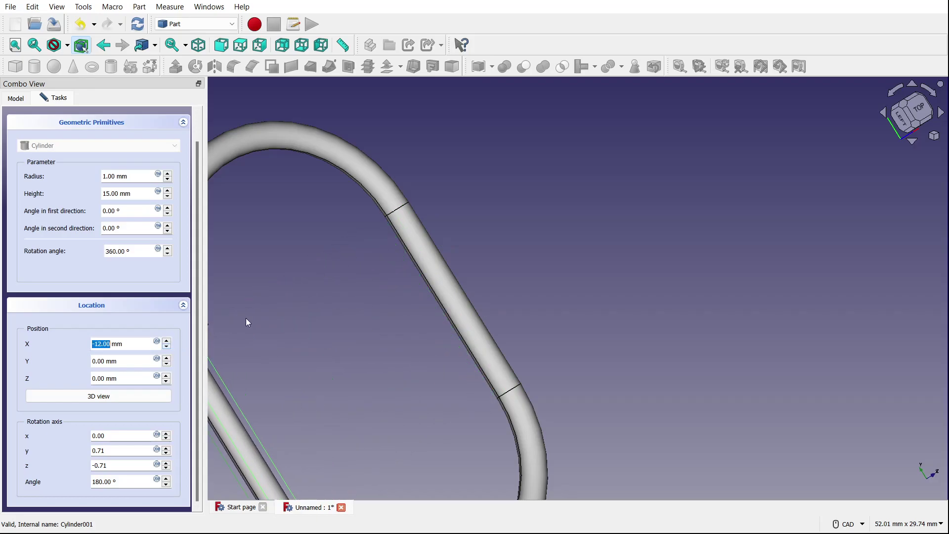
{"action": "scroll", "coordinate": [247, 322], "scroll_direction": "down", "scroll_amount": 5}
{"action": "left_click", "coordinate": [167, 340]}
{"action": "left_click", "coordinate": [166, 340]}
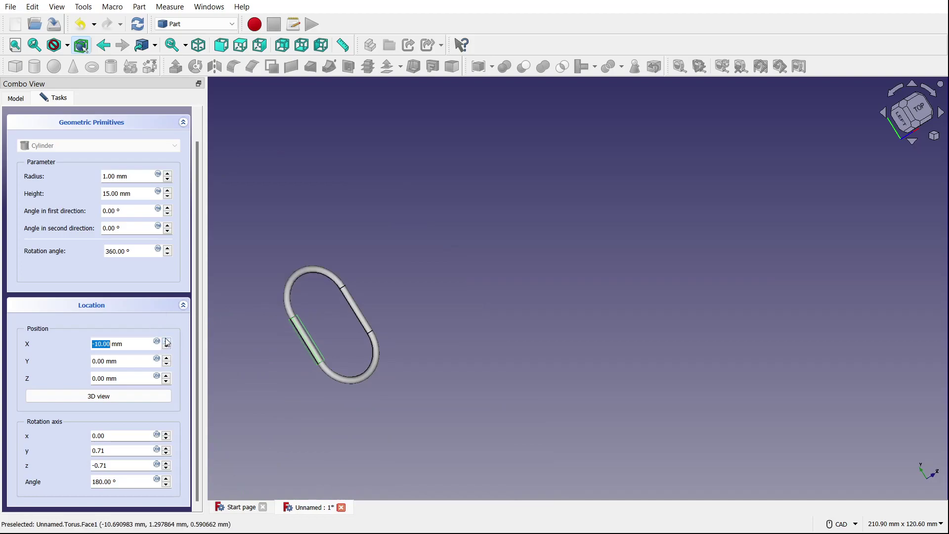
{"action": "middle_click_drag", "start_coordinate": [393, 336], "coordinate": [347, 351]}
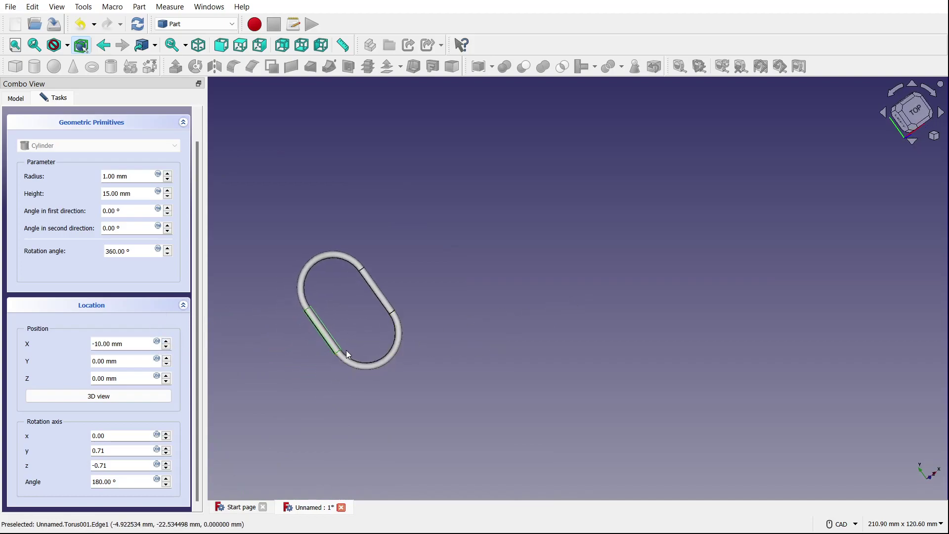
{"action": "scroll", "coordinate": [346, 354], "scroll_direction": "up", "scroll_amount": 4}
{"action": "scroll", "coordinate": [350, 329], "scroll_direction": "down", "scroll_amount": 3}
{"action": "scroll", "coordinate": [87, 248], "scroll_direction": "up", "scroll_amount": 2}
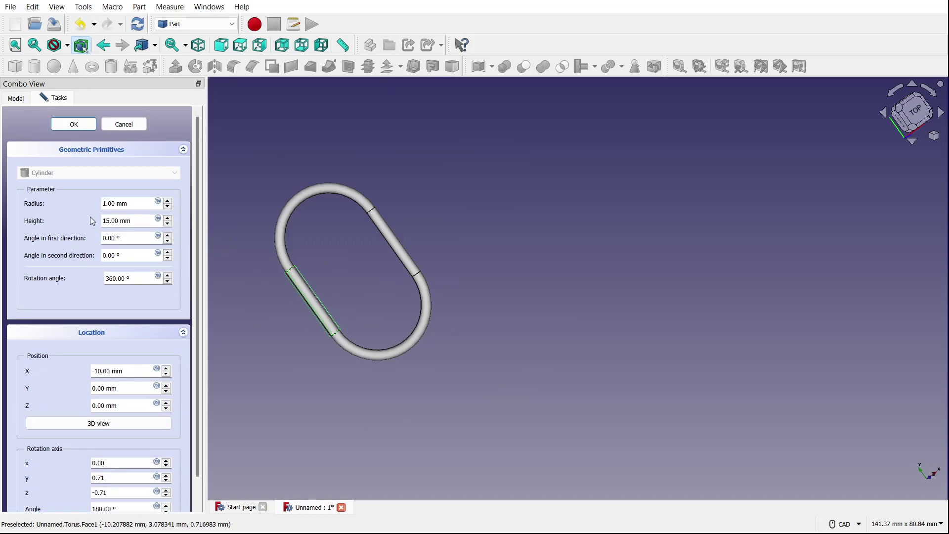
{"action": "left_click", "coordinate": [89, 127]}
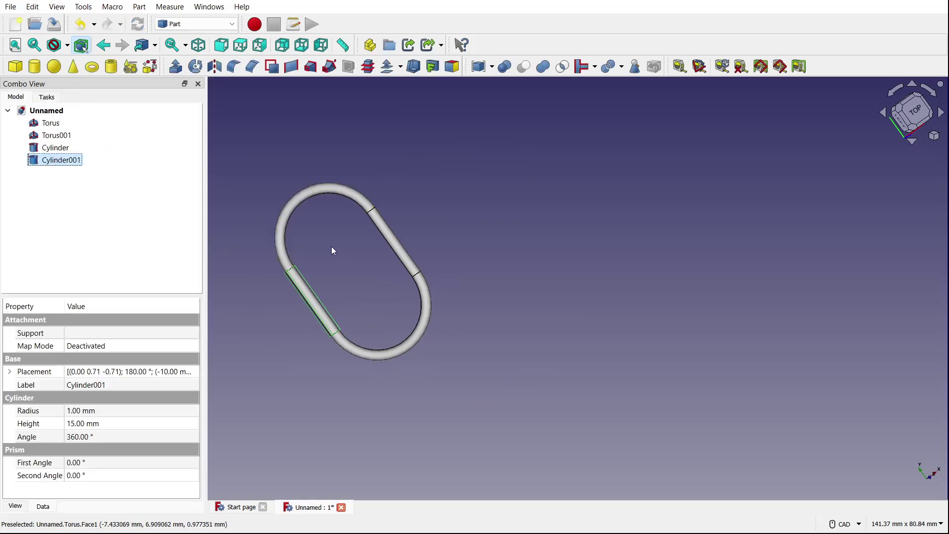
- Fuse both half tori and both cylinders into one link with a Boolean union
{"action": "scroll", "coordinate": [332, 247], "scroll_direction": "up", "scroll_amount": 1}
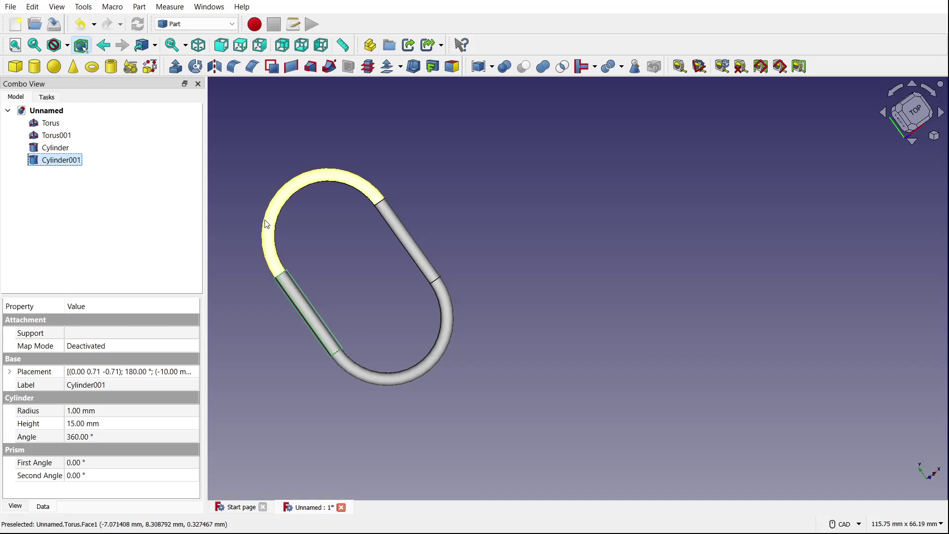
{"action": "left_click", "coordinate": [53, 147], "text": "ctrl"}
{"action": "left_click", "coordinate": [51, 137], "text": "ctrl"}
{"action": "left_click", "coordinate": [50, 122], "text": "ctrl"}
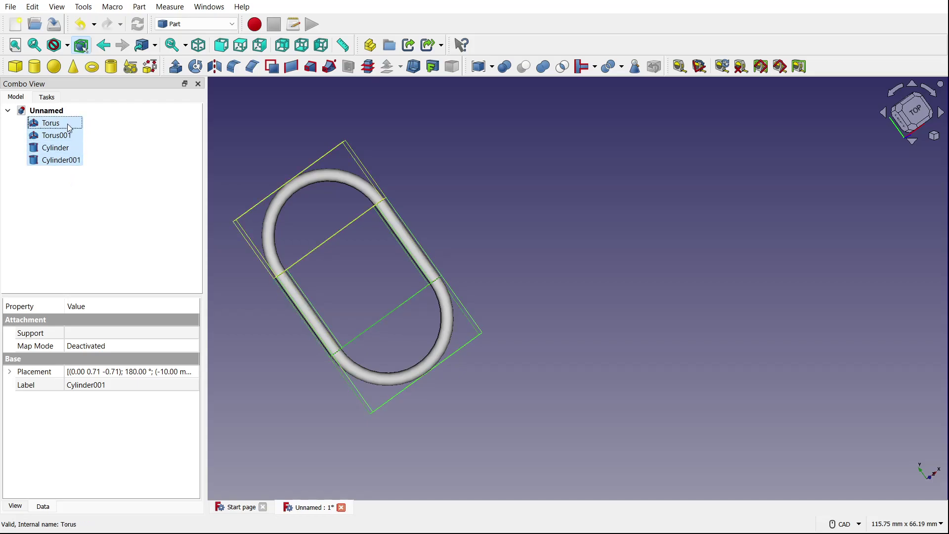
{"action": "left_click", "coordinate": [543, 67]}
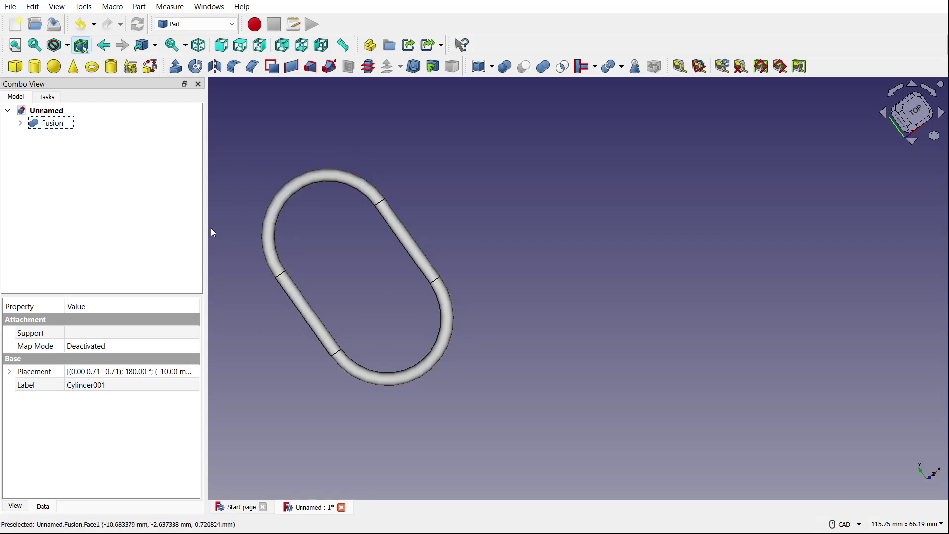
- Examine the component cylinders and tori contained in the fused link
{"action": "left_click", "coordinate": [49, 123]}
{"action": "left_click", "coordinate": [20, 123]}
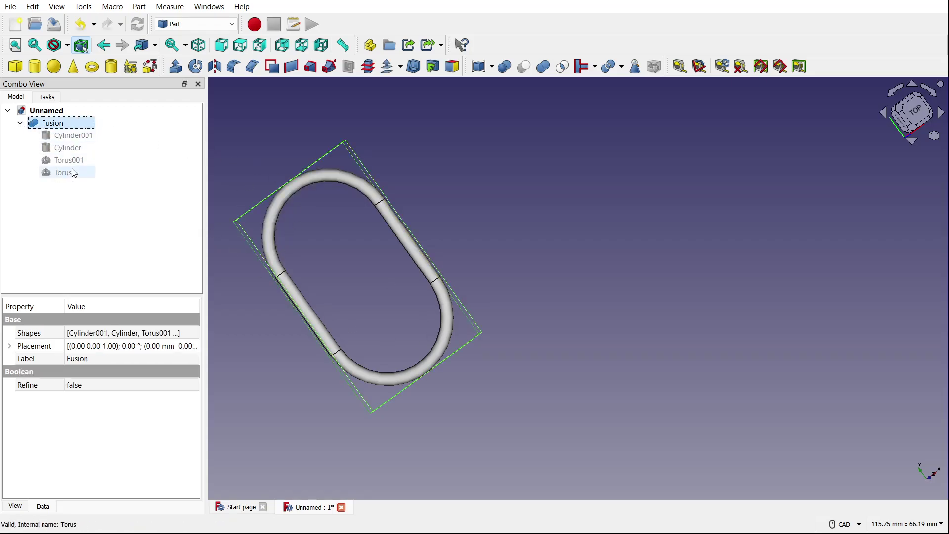
{"action": "left_click", "coordinate": [69, 135]}
{"action": "left_click", "coordinate": [69, 159]}
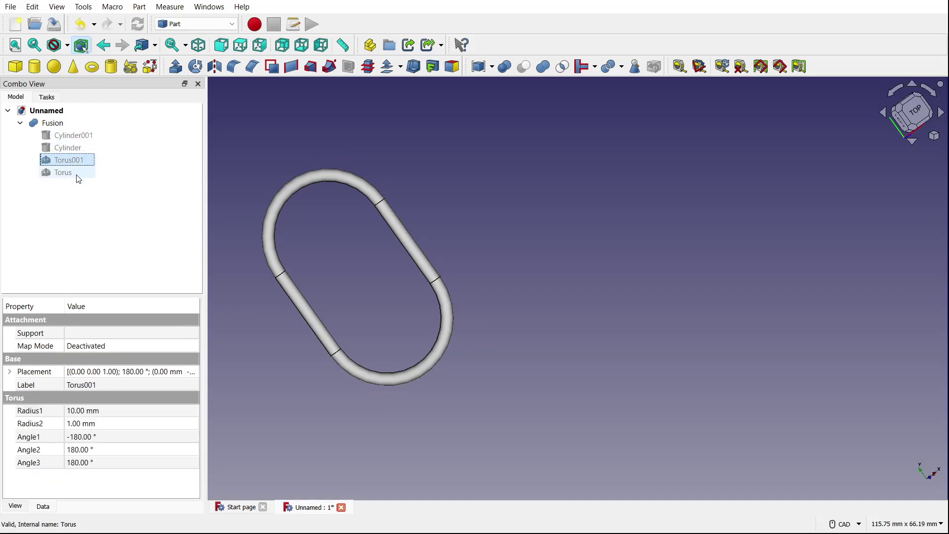
{"action": "left_click", "coordinate": [78, 177]}
{"action": "left_click", "coordinate": [88, 222]}
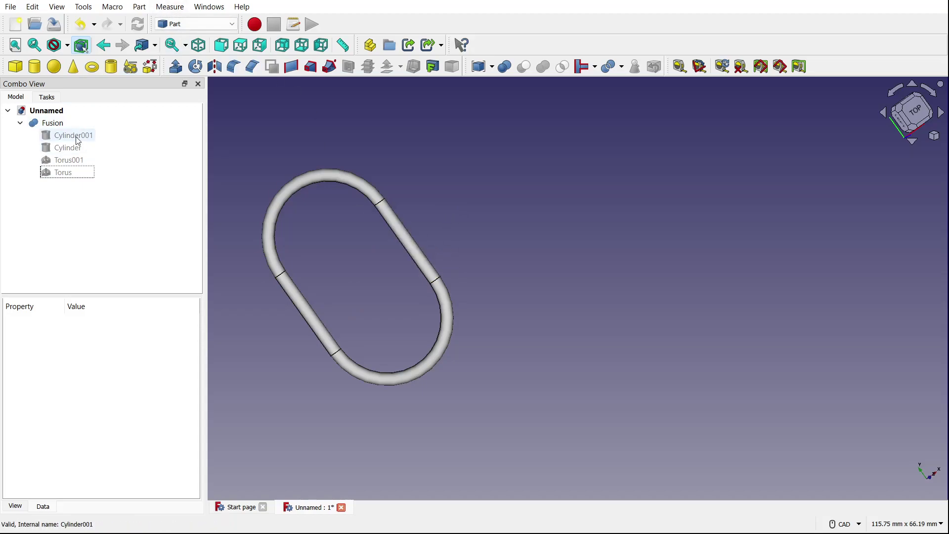
{"action": "left_click", "coordinate": [20, 124]}
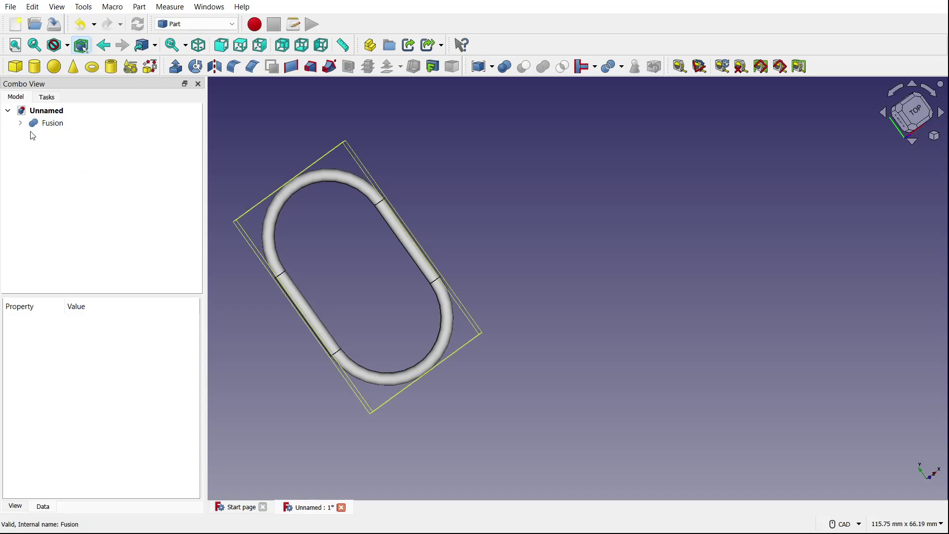
- Duplicate the complete fused link together with its component shapes
{"action": "left_click", "coordinate": [45, 124]}
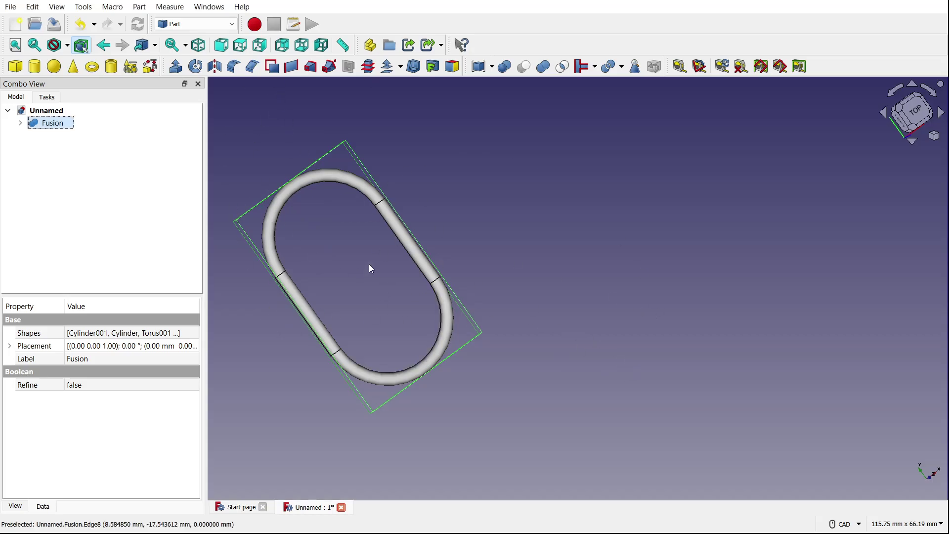
{"action": "double_click", "coordinate": [52, 123]}
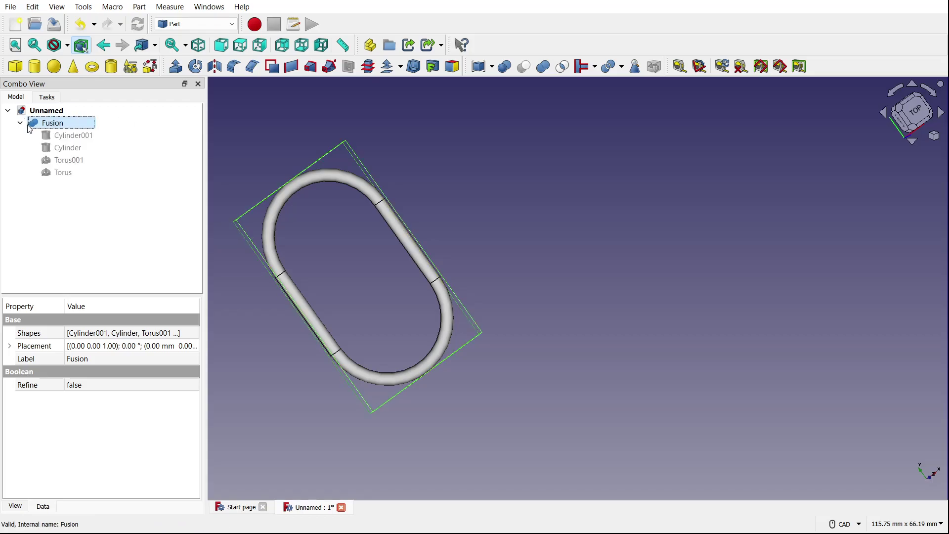
{"action": "left_click", "coordinate": [19, 122]}
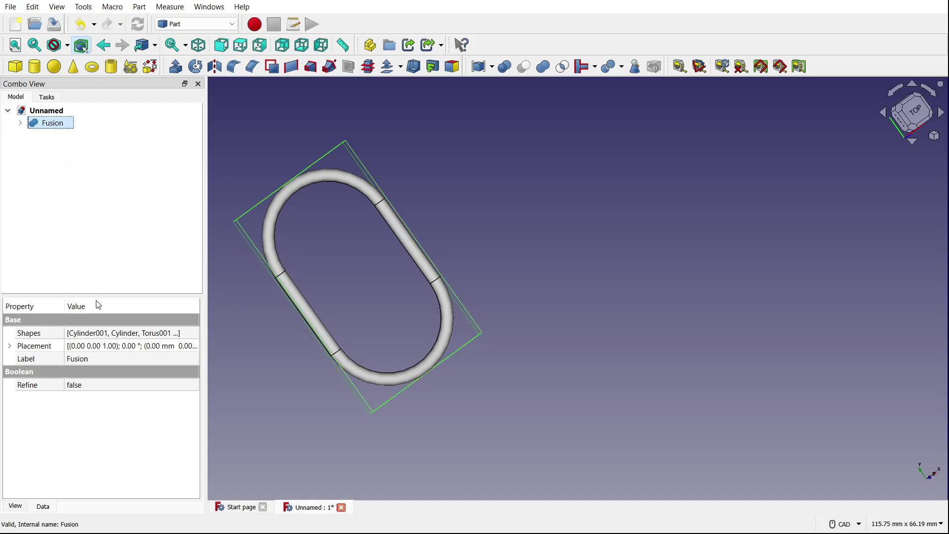
{"action": "key", "text": "ctrl+c"}
{"action": "key", "text": "ctrl+v"}
{"action": "left_click", "coordinate": [85, 168]}
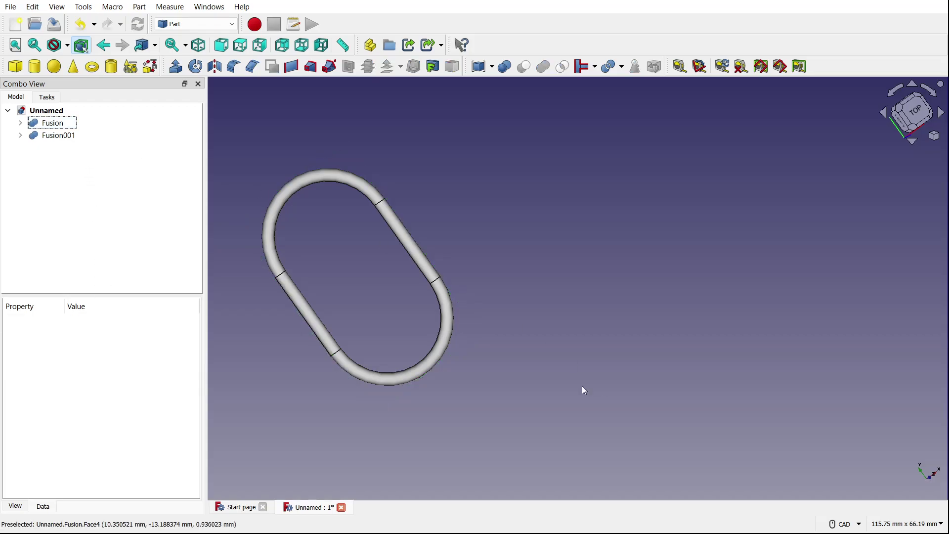
- From the front view, rotate the original fused link by -75° about its Y axis and accept the transform
{"action": "middle_click_drag", "start_coordinate": [582, 386], "coordinate": [547, 266]}
{"action": "scroll", "coordinate": [559, 355], "scroll_direction": "down", "scroll_amount": 2}
{"action": "scroll", "coordinate": [548, 265], "scroll_direction": "up", "scroll_amount": 1}
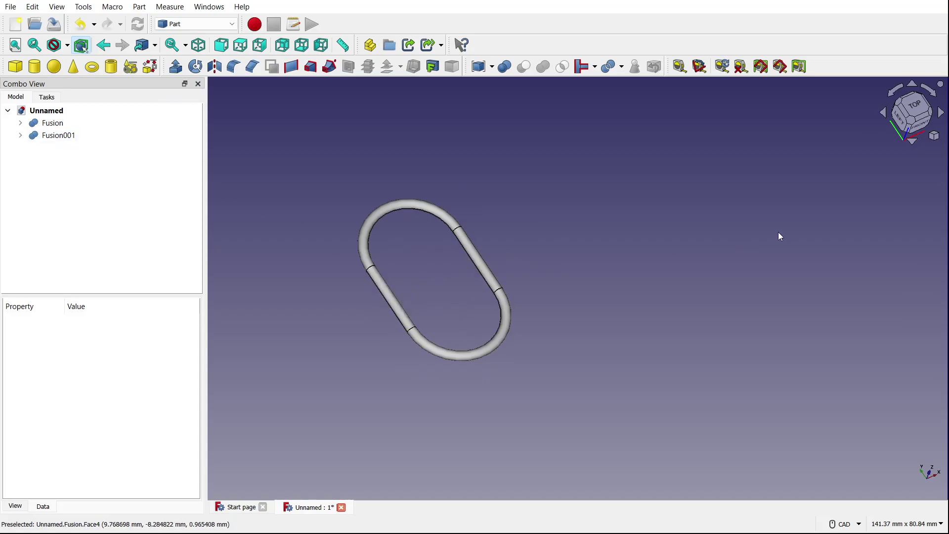
{"action": "left_click", "coordinate": [928, 125]}
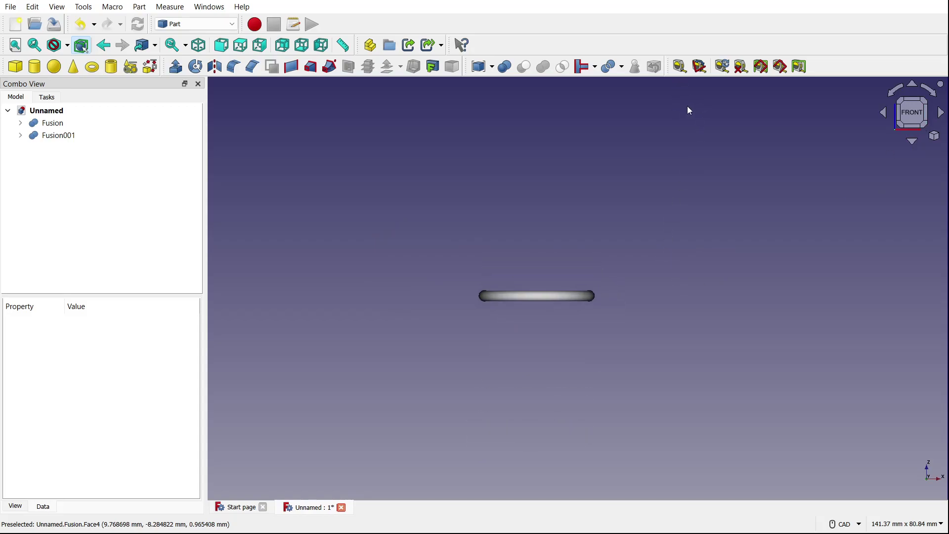
{"action": "double_click", "coordinate": [54, 123]}
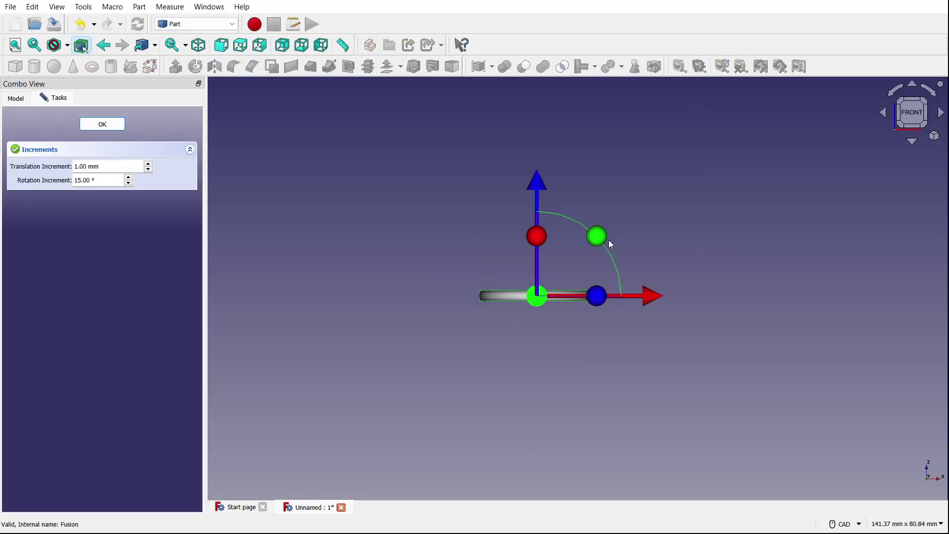
{"action": "left_click_drag", "start_coordinate": [608, 238], "coordinate": [429, 158]}
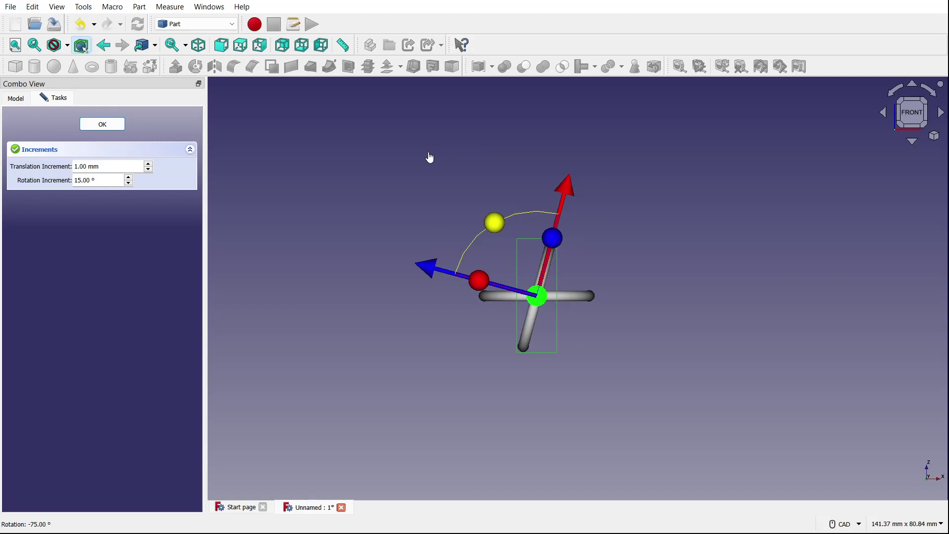
{"action": "left_click", "coordinate": [118, 124]}
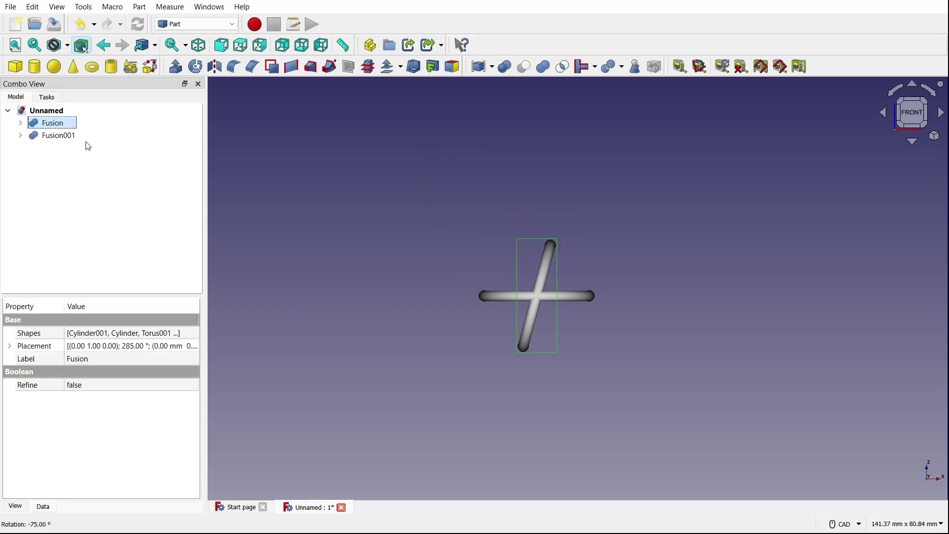
- Rotate the duplicated link by -105° about its Y axis so that it crosses the original link in an X shape
{"action": "double_click", "coordinate": [67, 136]}
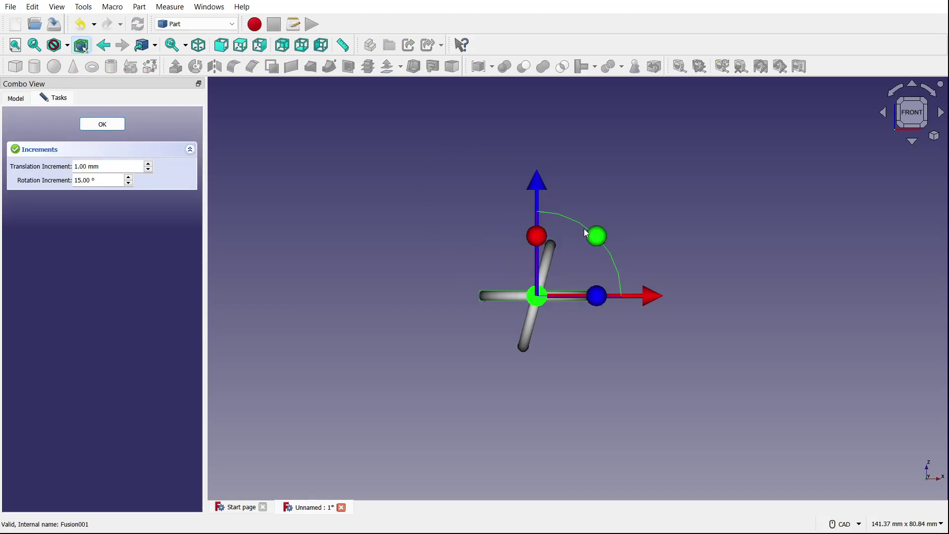
{"action": "left_click_drag", "start_coordinate": [585, 232], "coordinate": [396, 232]}
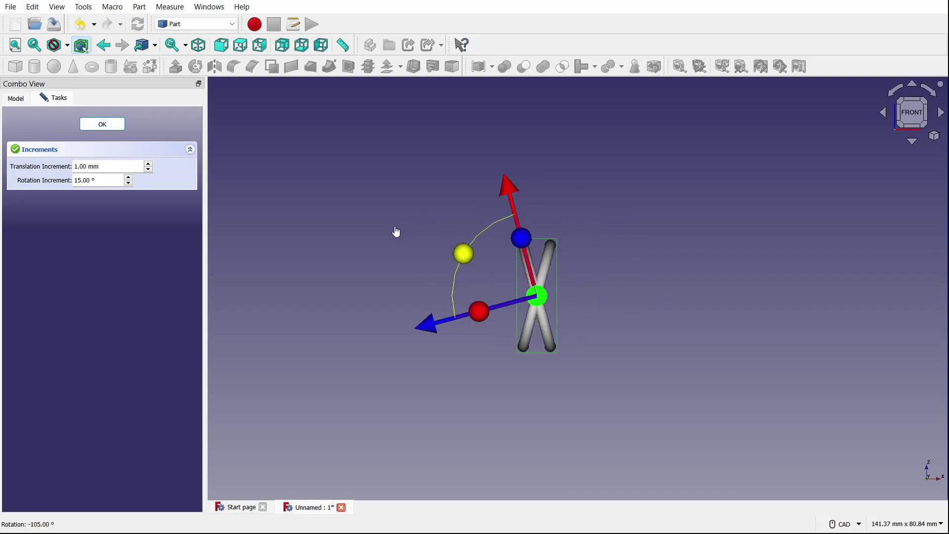
{"action": "middle_click_drag", "start_coordinate": [388, 327], "coordinate": [524, 335]}
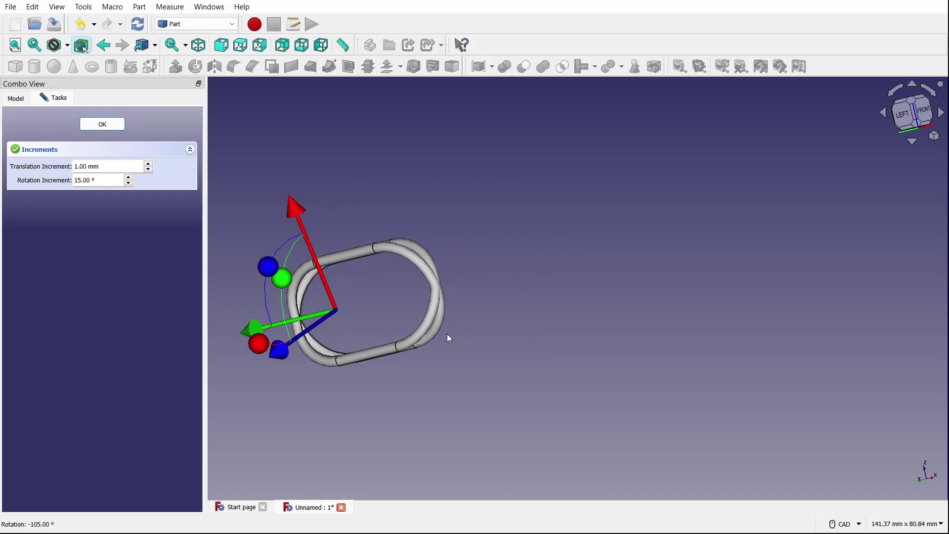
{"action": "key", "text": "1"}
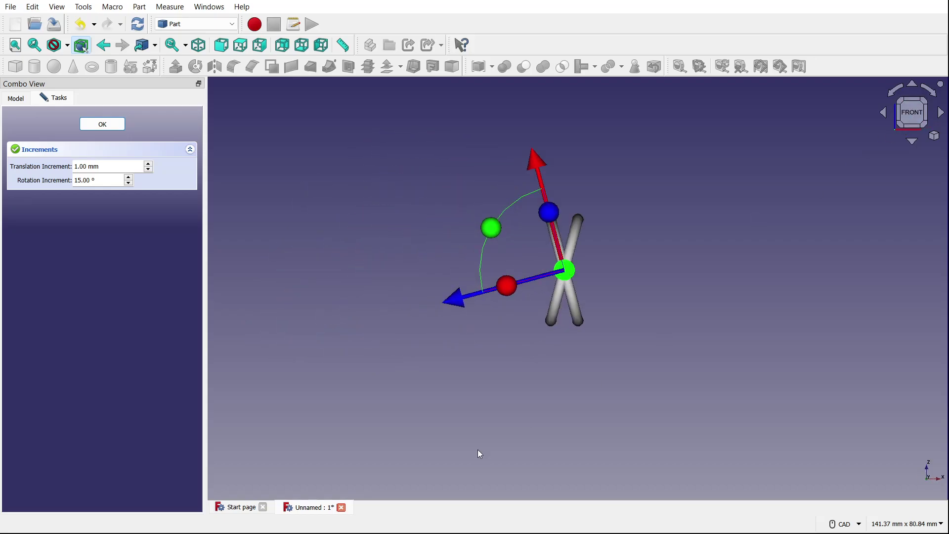
- Slide the duplicated link along its Y axis in the negative direction until only its end loop overlaps the original link's end loop
{"action": "middle_click_drag", "start_coordinate": [636, 361], "coordinate": [781, 212]}
{"action": "left_click", "coordinate": [903, 113]}
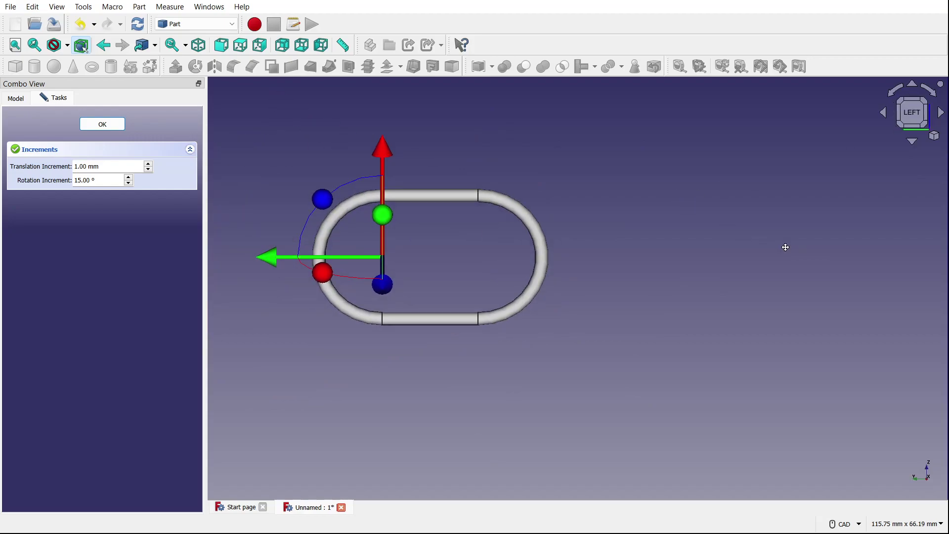
{"action": "left_click_drag", "start_coordinate": [289, 267], "coordinate": [294, 271]}
{"action": "middle_click_drag", "start_coordinate": [847, 296], "coordinate": [775, 301]}
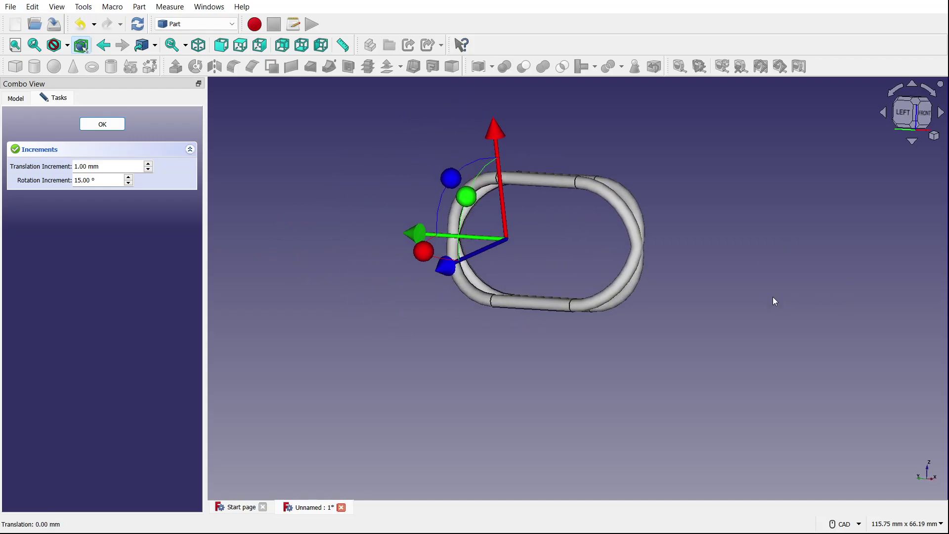
{"action": "scroll", "coordinate": [629, 191], "scroll_direction": "up", "scroll_amount": 5}
{"action": "middle_click_drag", "start_coordinate": [628, 190], "coordinate": [474, 216]}
{"action": "scroll", "coordinate": [536, 156], "scroll_direction": "down", "scroll_amount": 6}
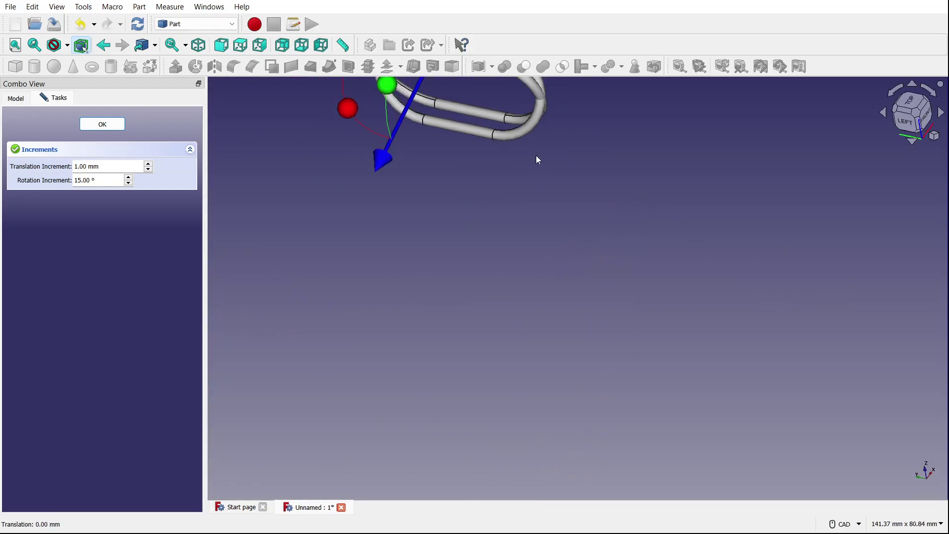
{"action": "left_click", "coordinate": [926, 118]}
{"action": "scroll", "coordinate": [438, 217], "scroll_direction": "up", "scroll_amount": 5}
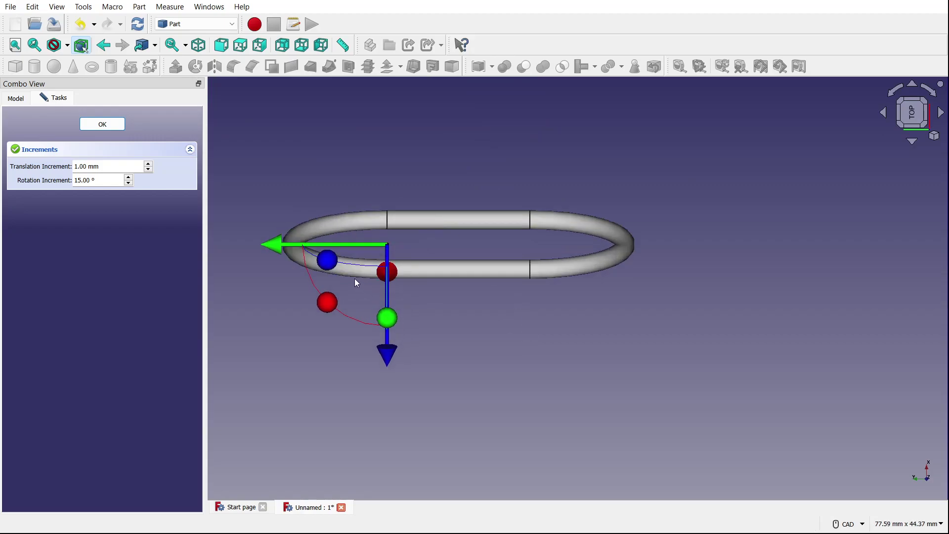
{"action": "scroll", "coordinate": [300, 243], "scroll_direction": "up", "scroll_amount": 2}
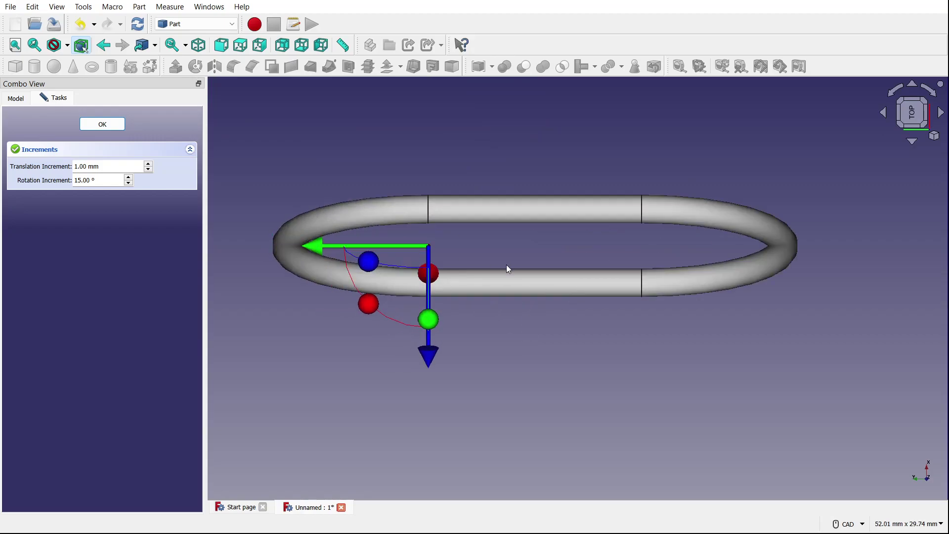
{"action": "left_click_drag", "start_coordinate": [325, 251], "coordinate": [538, 286]}
{"action": "left_click_drag", "start_coordinate": [516, 250], "coordinate": [606, 272]}
- Move the duplicated link 6 mm in the positive Y direction, deeper into the original link
{"action": "middle_click_drag", "start_coordinate": [567, 346], "coordinate": [563, 310]}
{"action": "scroll", "coordinate": [661, 257], "scroll_direction": "down", "scroll_amount": 2}
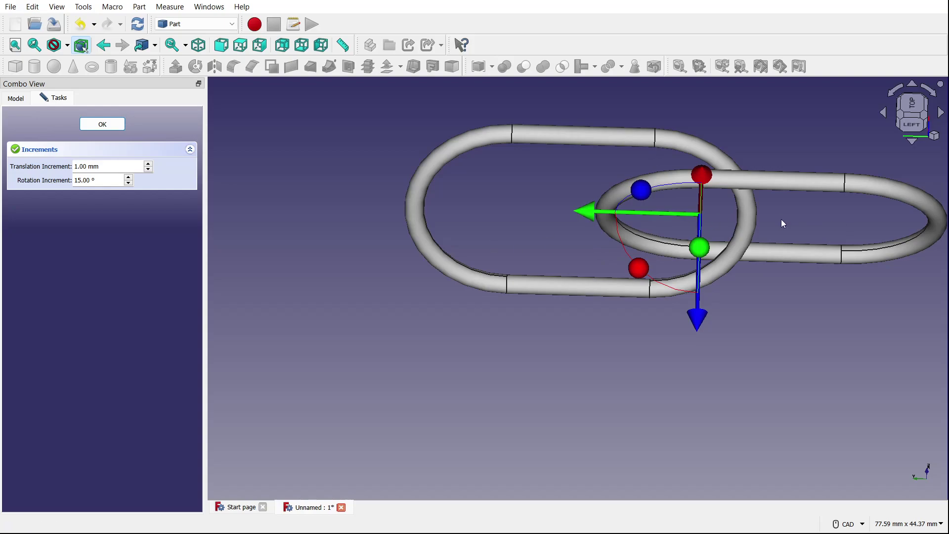
{"action": "scroll", "coordinate": [677, 147], "scroll_direction": "down", "scroll_amount": 4}
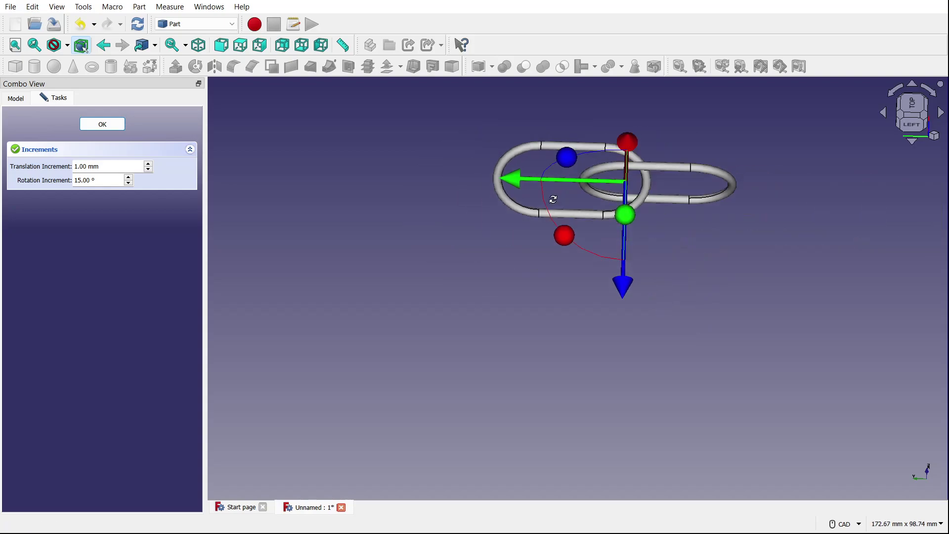
{"action": "middle_click_drag", "start_coordinate": [559, 192], "coordinate": [760, 207]}
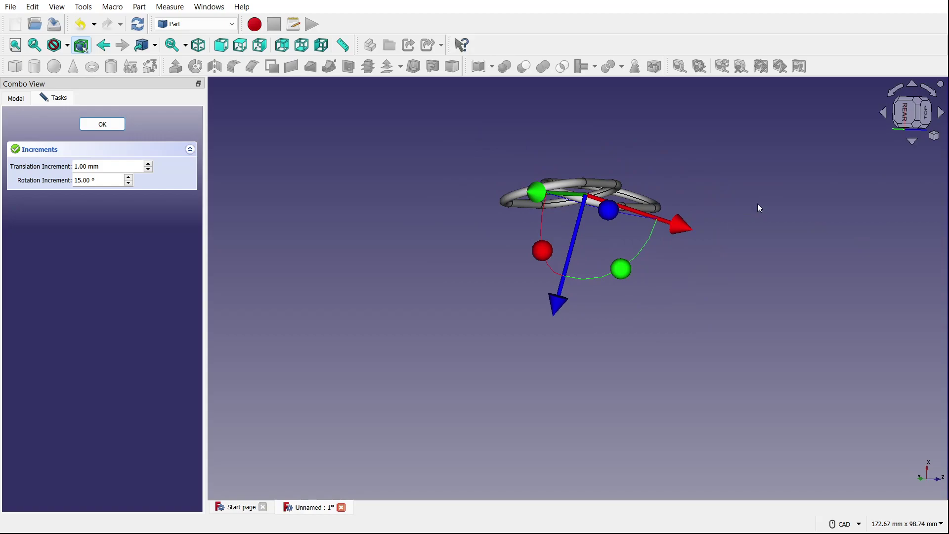
{"action": "left_click", "coordinate": [905, 113]}
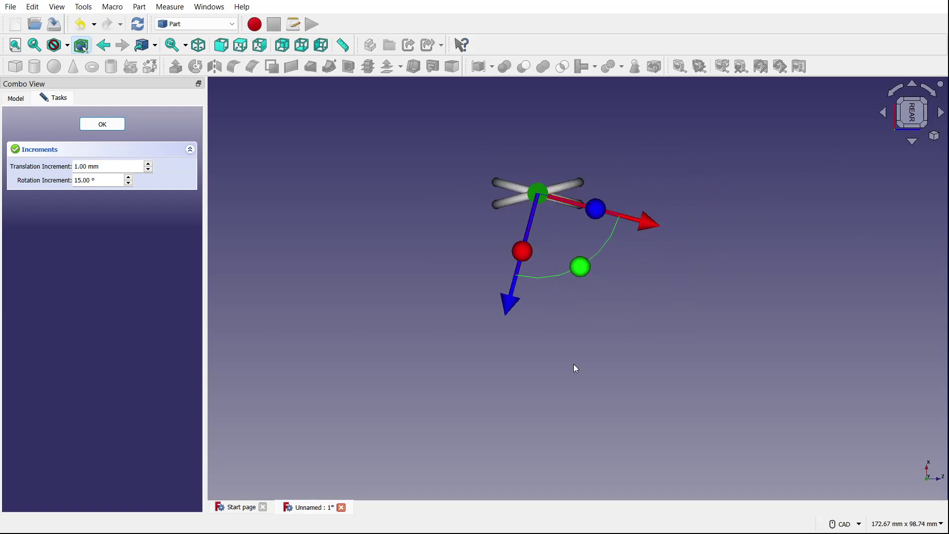
{"action": "left_click", "coordinate": [897, 95]}
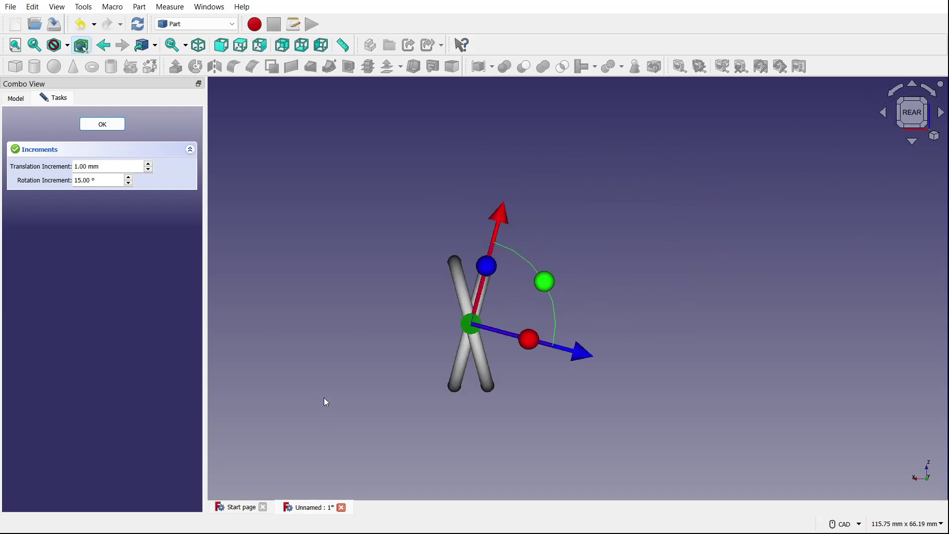
{"action": "middle_click_drag", "start_coordinate": [452, 275], "coordinate": [638, 311]}
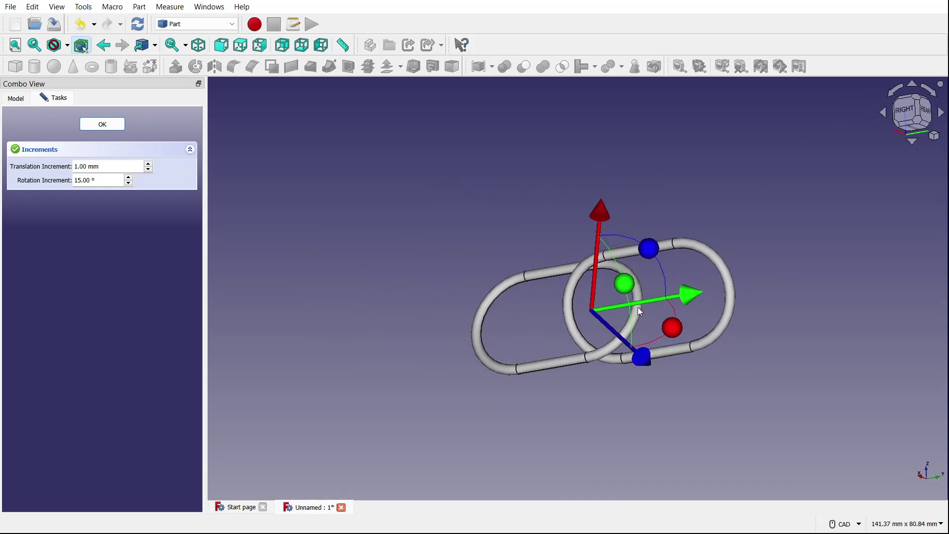
{"action": "scroll", "coordinate": [613, 292], "scroll_direction": "up", "scroll_amount": 5}
{"action": "key", "text": "3"}
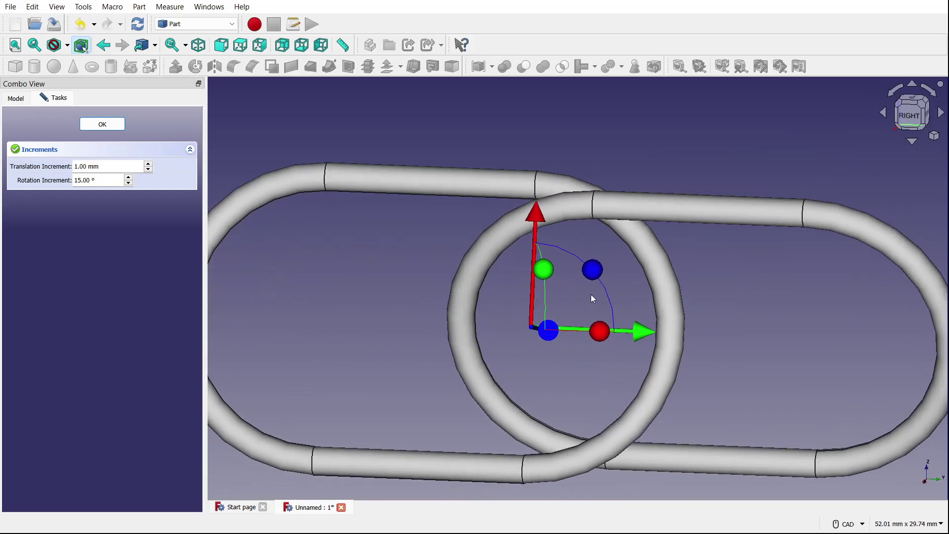
{"action": "left_click_drag", "start_coordinate": [638, 332], "coordinate": [666, 348]}
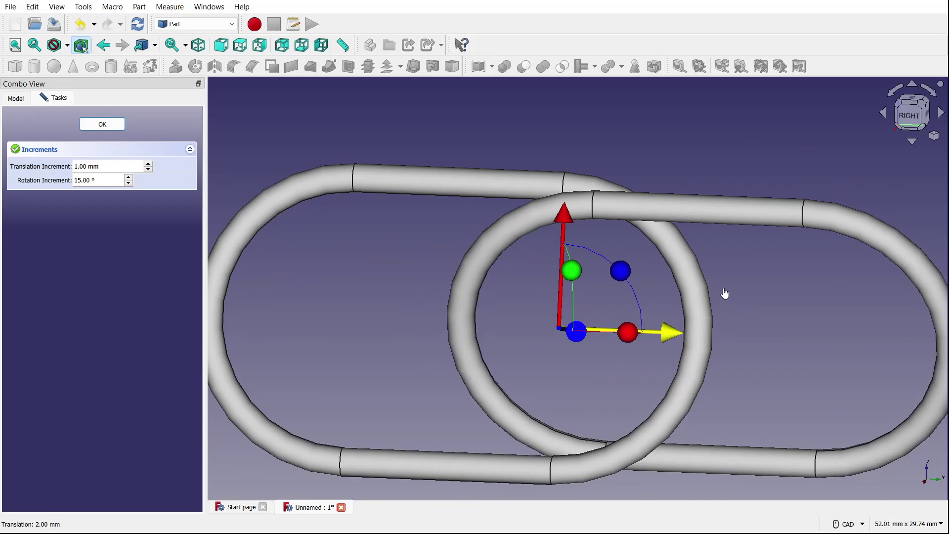
{"action": "left_click_drag", "start_coordinate": [725, 293], "coordinate": [704, 336]}
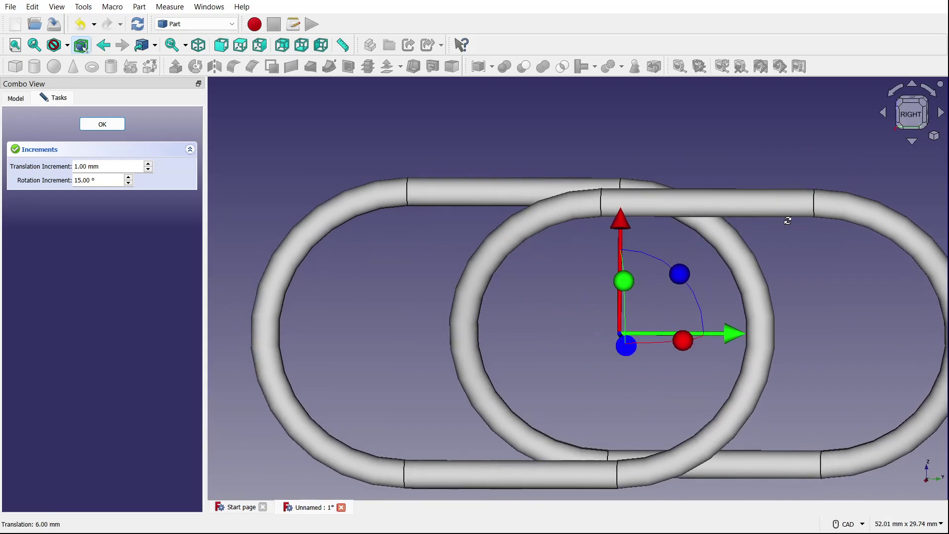
- Shift the duplicated link back along negative Y to reduce its overlap with the original link, and accept the transform
{"action": "left_click", "coordinate": [916, 118]}
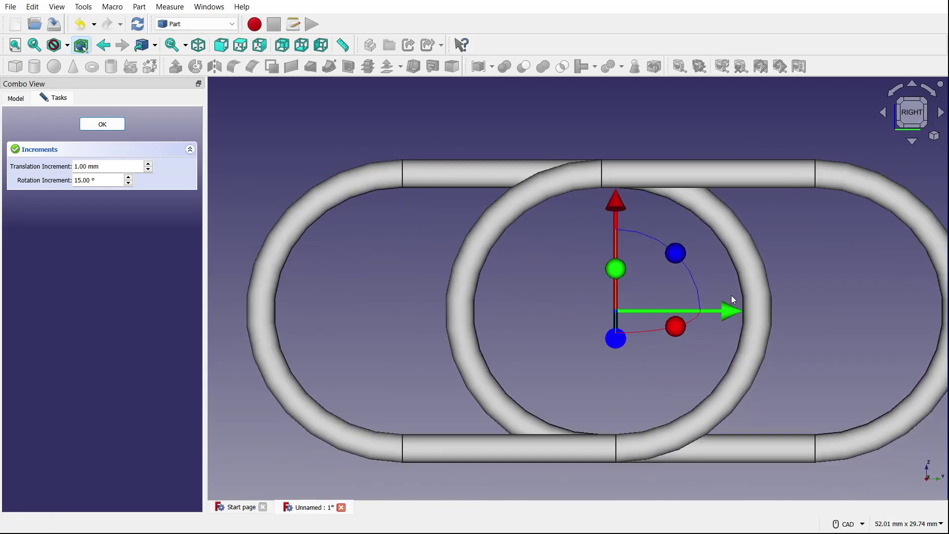
{"action": "left_click_drag", "start_coordinate": [731, 313], "coordinate": [714, 311]}
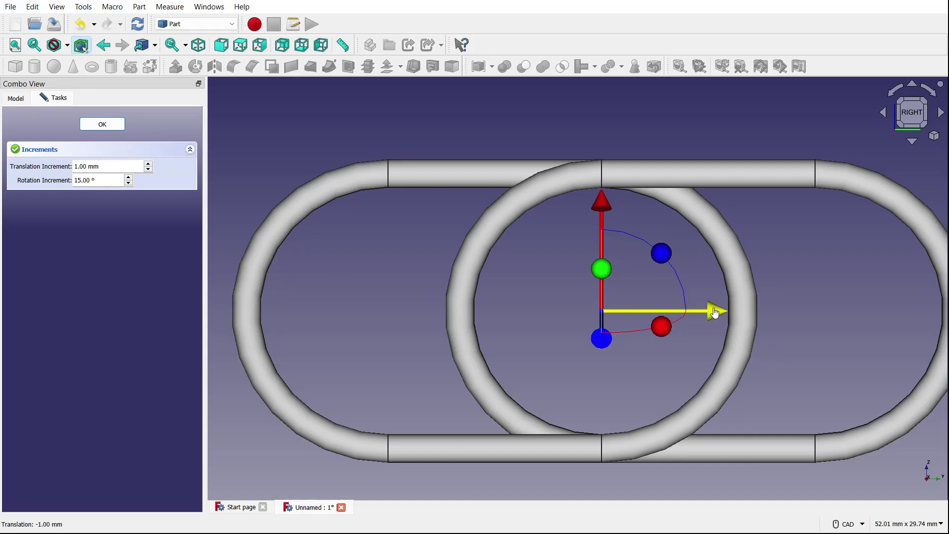
{"action": "left_click_drag", "start_coordinate": [716, 311], "coordinate": [643, 319]}
{"action": "scroll", "coordinate": [754, 277], "scroll_direction": "down", "scroll_amount": 3}
{"action": "scroll", "coordinate": [718, 288], "scroll_direction": "up", "scroll_amount": 2}
{"action": "middle_click_drag", "start_coordinate": [717, 287], "coordinate": [700, 257]}
{"action": "scroll", "coordinate": [700, 258], "scroll_direction": "up", "scroll_amount": 1}
{"action": "scroll", "coordinate": [635, 261], "scroll_direction": "down", "scroll_amount": 3}
{"action": "middle_click_drag", "start_coordinate": [636, 267], "coordinate": [432, 288]}
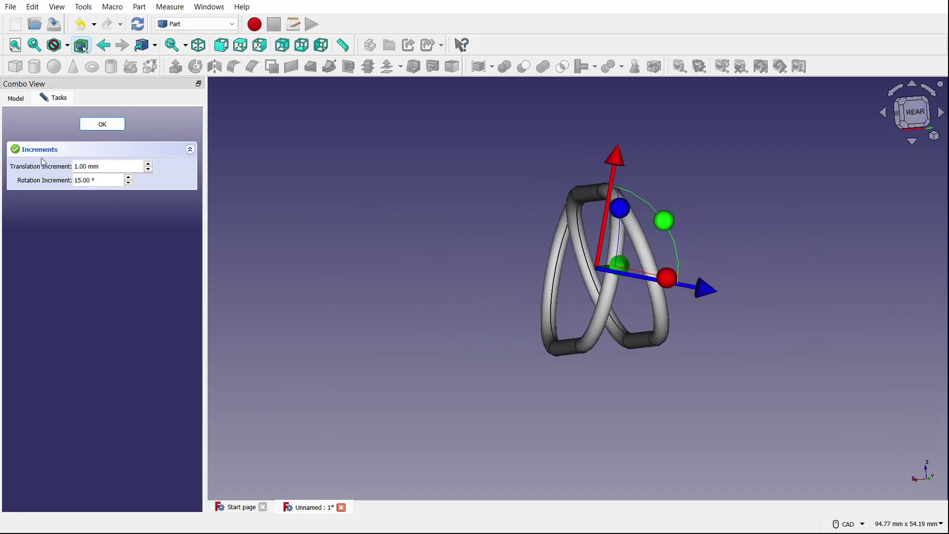
{"action": "left_click", "coordinate": [102, 124]}
- Examine from several sides how the two crossed links interlock at their end loops
{"action": "middle_click_drag", "start_coordinate": [712, 338], "coordinate": [673, 365]}
{"action": "middle_click_drag", "start_coordinate": [746, 311], "coordinate": [588, 301]}
{"action": "scroll", "coordinate": [853, 211], "scroll_direction": "down", "scroll_amount": 5}
{"action": "middle_click_drag", "start_coordinate": [841, 208], "coordinate": [592, 179]}
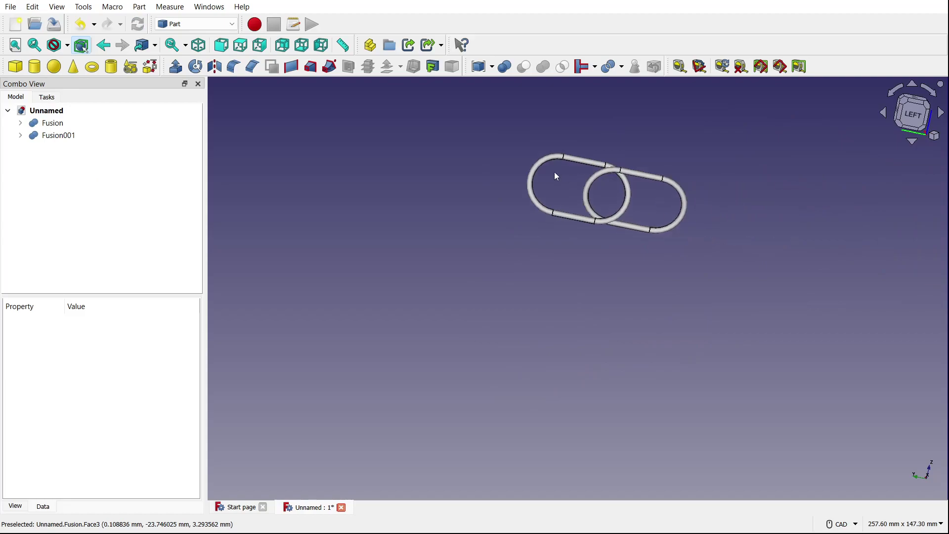
{"action": "scroll", "coordinate": [553, 171], "scroll_direction": "up", "scroll_amount": 4}
{"action": "middle_click_drag", "start_coordinate": [619, 213], "coordinate": [759, 231]}
{"action": "scroll", "coordinate": [615, 228], "scroll_direction": "down", "scroll_amount": 4}
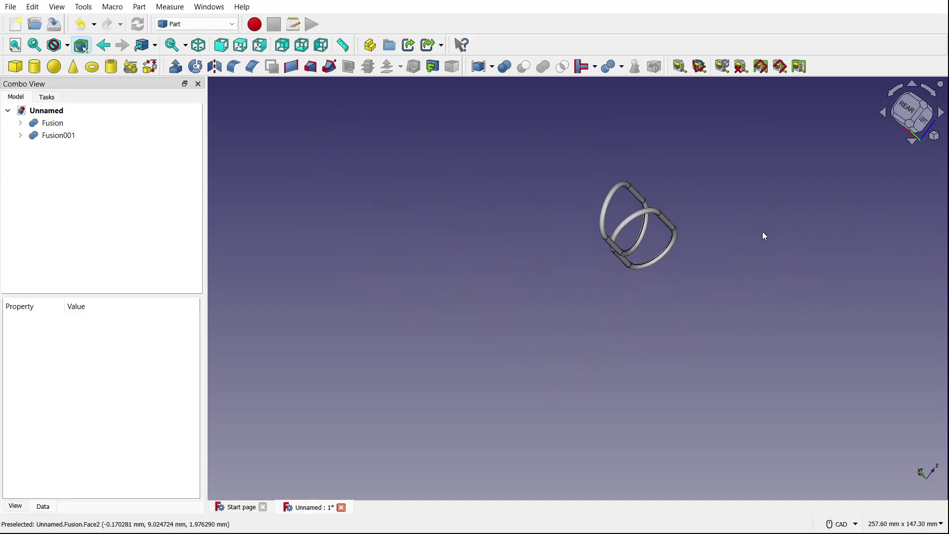
{"action": "middle_click_drag", "start_coordinate": [655, 232], "coordinate": [806, 314]}
{"action": "scroll", "coordinate": [612, 198], "scroll_direction": "up", "scroll_amount": 1}
{"action": "scroll", "coordinate": [613, 203], "scroll_direction": "up", "scroll_amount": 2}
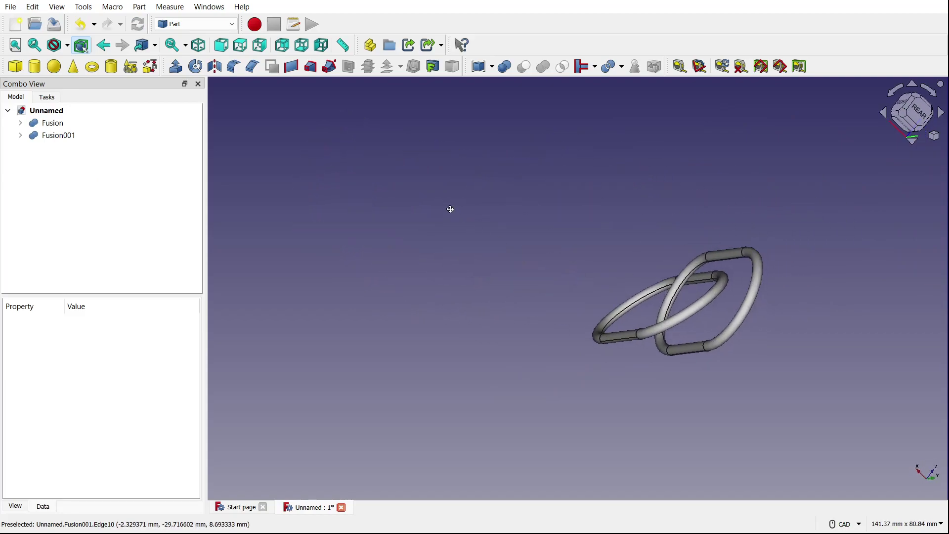
{"action": "middle_click_drag", "start_coordinate": [449, 208], "coordinate": [275, 144]}
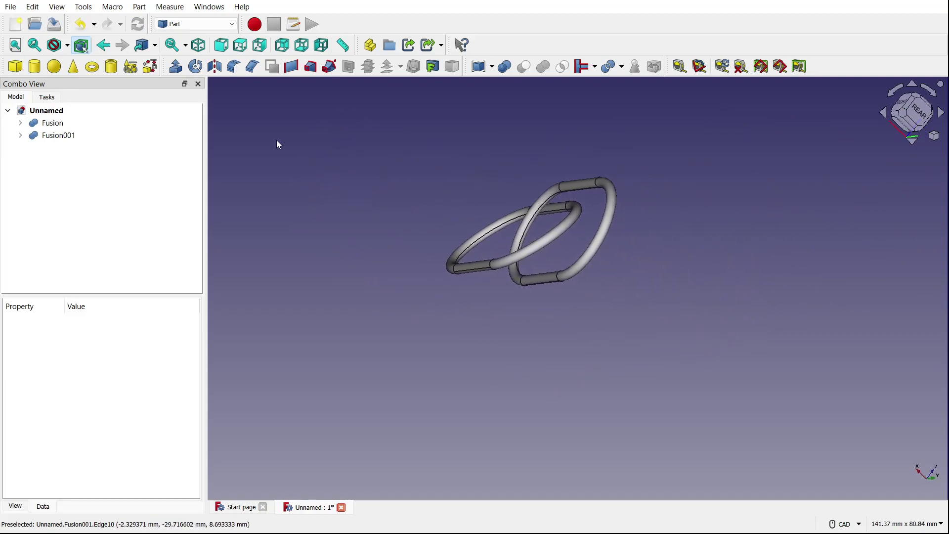
- Duplicate both interlocked links together as a second pair
{"action": "left_click", "coordinate": [59, 135]}
{"action": "left_click", "coordinate": [52, 124], "text": "ctrl"}
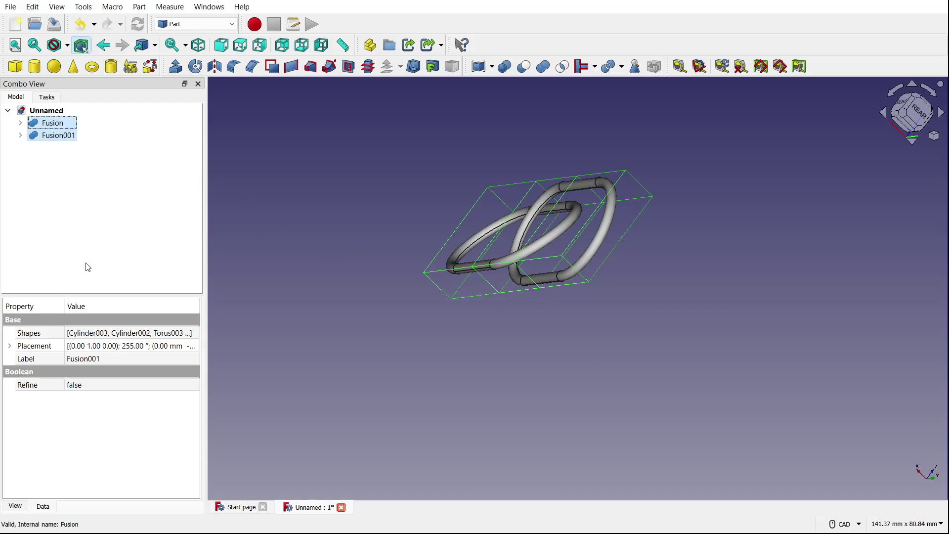
{"action": "key", "text": "ctrl+v"}
{"action": "middle_click_drag", "start_coordinate": [216, 256], "coordinate": [313, 266]}
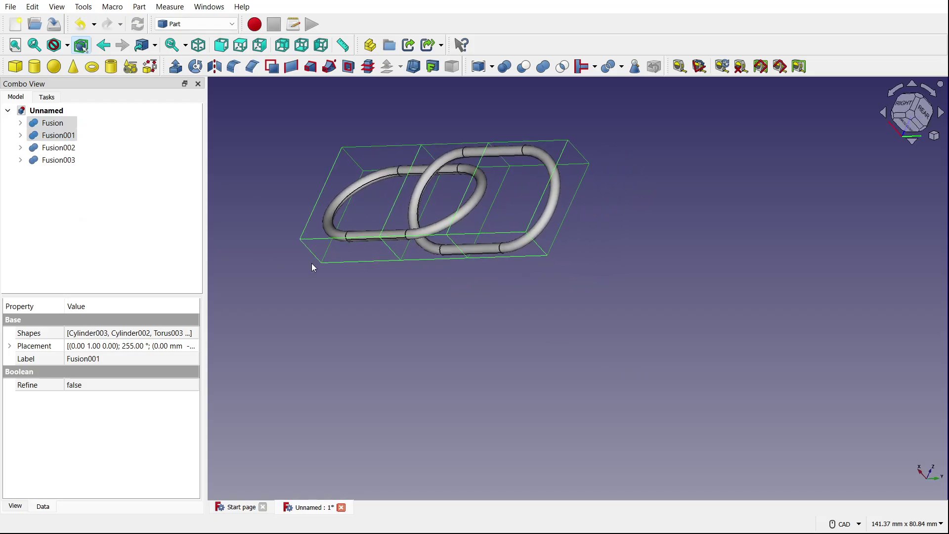
- Start transforming the duplicated link Fusion002 and rotate it -30° about the Y axis
{"action": "left_click", "coordinate": [67, 160]}
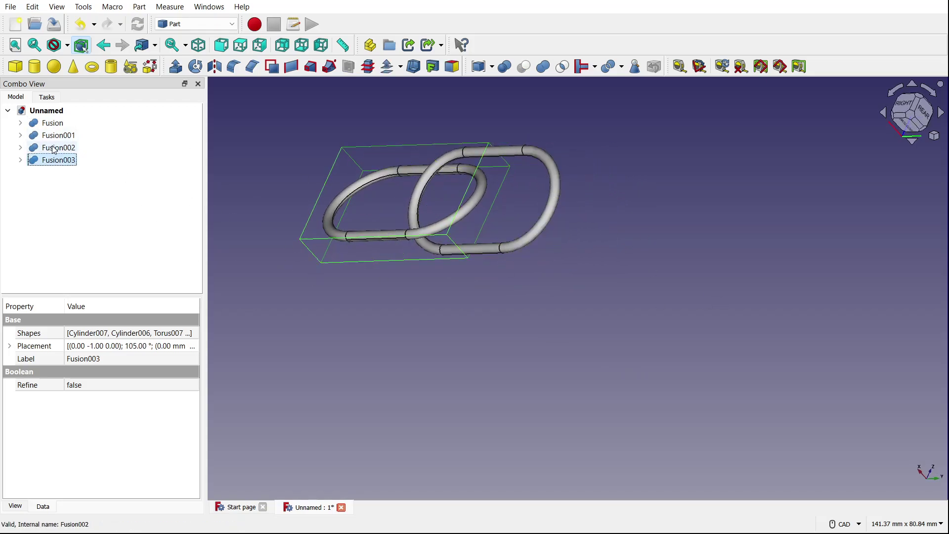
{"action": "double_click", "coordinate": [55, 150]}
{"action": "middle_click_drag", "start_coordinate": [710, 185], "coordinate": [917, 113]}
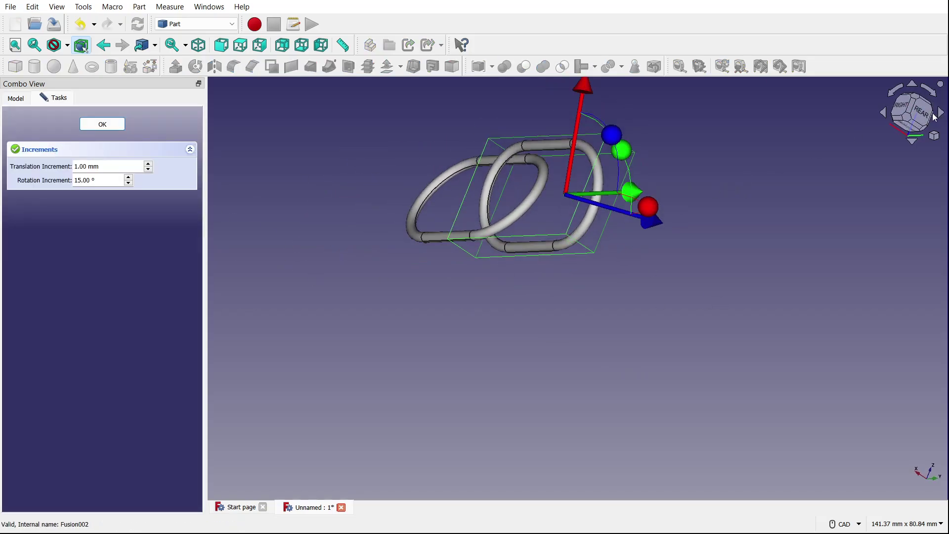
{"action": "left_click", "coordinate": [934, 115]}
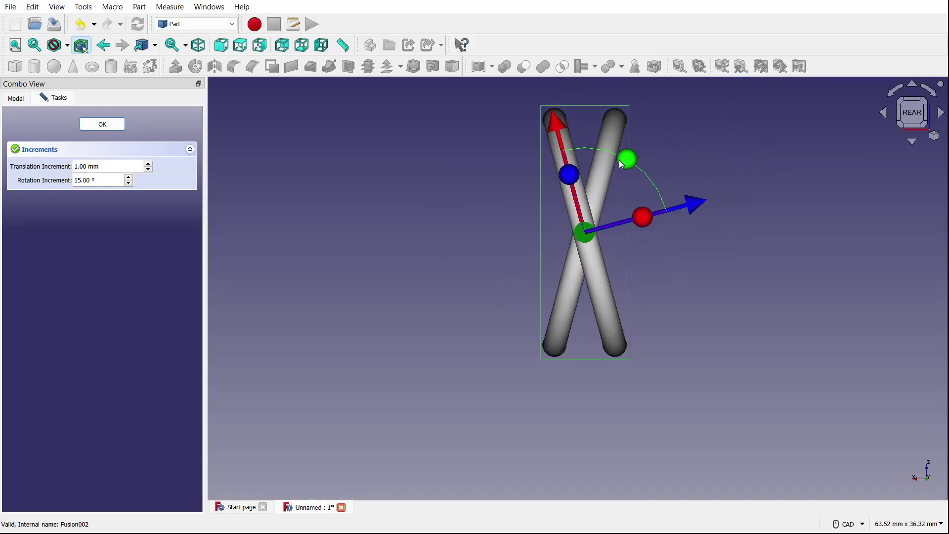
{"action": "left_click_drag", "start_coordinate": [621, 159], "coordinate": [654, 196]}
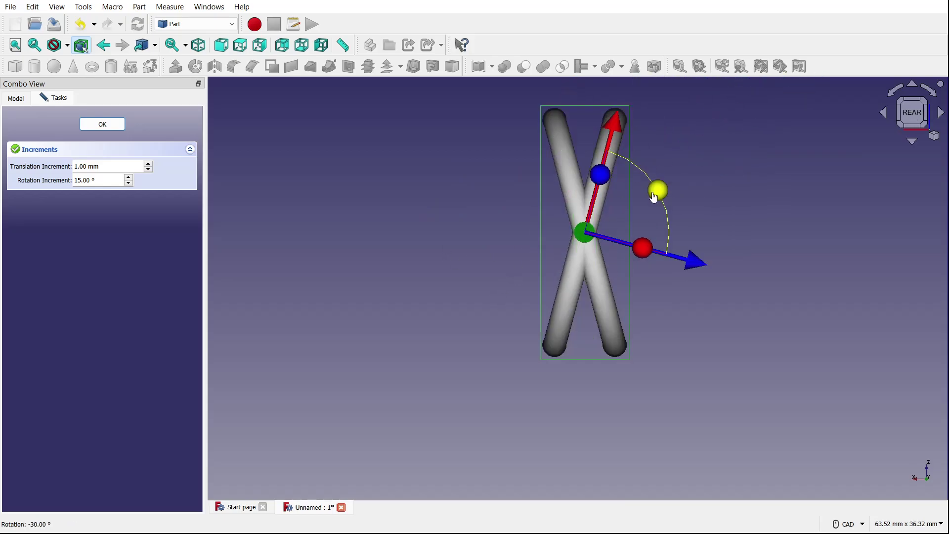
- Move Fusion002 5 mm along positive Y, away from the link it overlaps
{"action": "middle_click_drag", "start_coordinate": [483, 261], "coordinate": [637, 256]}
{"action": "scroll", "coordinate": [638, 257], "scroll_direction": "down", "scroll_amount": 1}
{"action": "middle_click_drag", "start_coordinate": [270, 148], "coordinate": [523, 176]}
{"action": "scroll", "coordinate": [408, 146], "scroll_direction": "up", "scroll_amount": 1}
{"action": "middle_click_drag", "start_coordinate": [408, 146], "coordinate": [444, 193]}
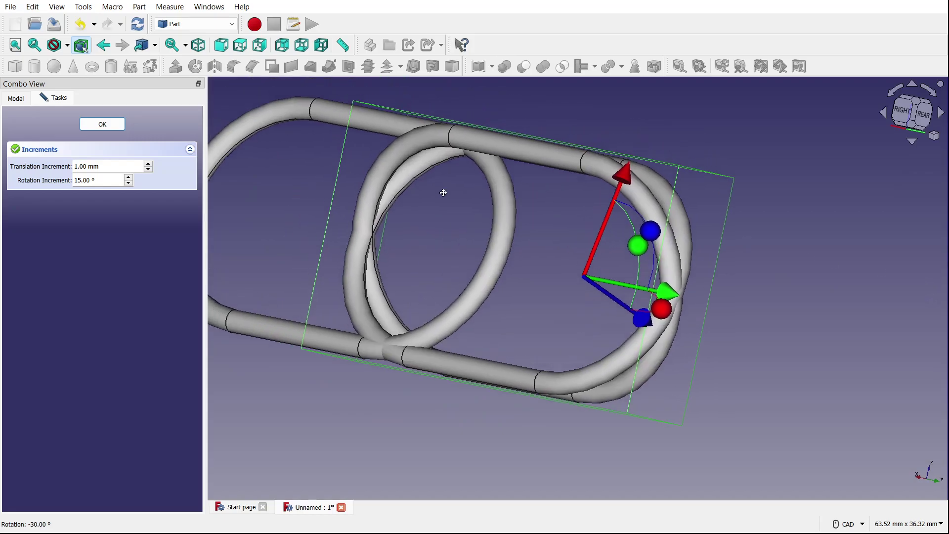
{"action": "scroll", "coordinate": [444, 193], "scroll_direction": "down", "scroll_amount": 1}
{"action": "middle_click_drag", "start_coordinate": [509, 207], "coordinate": [574, 225]}
{"action": "left_click", "coordinate": [906, 116]}
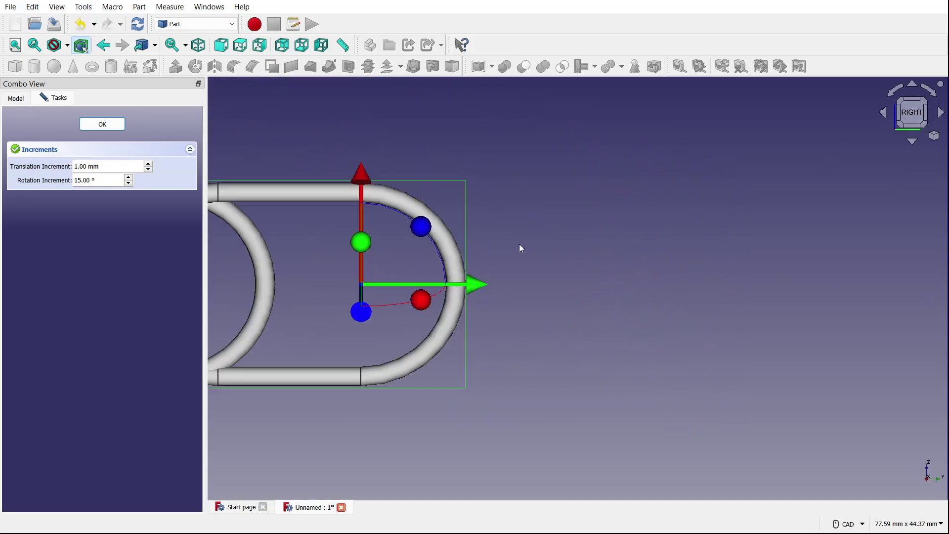
{"action": "middle_click_drag", "start_coordinate": [520, 248], "coordinate": [698, 241]}
{"action": "left_click_drag", "start_coordinate": [637, 278], "coordinate": [687, 295]}
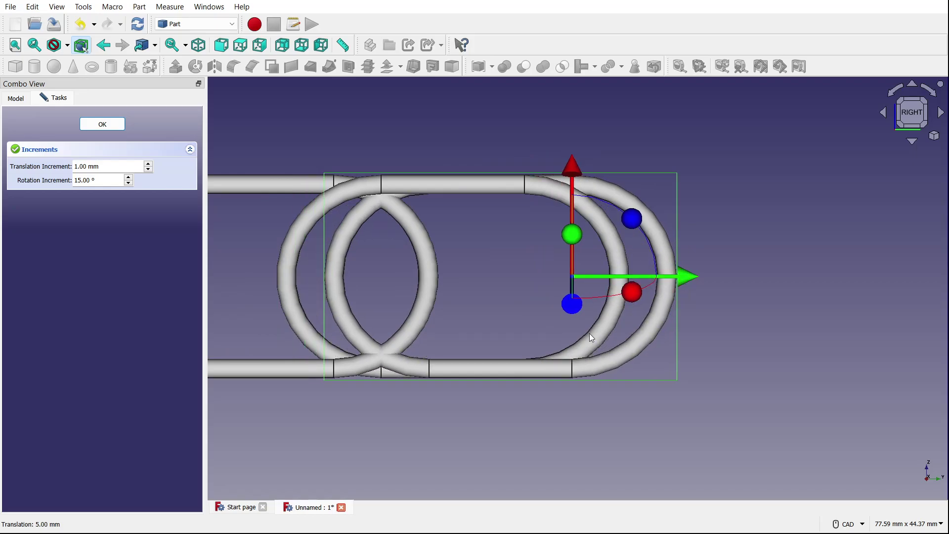
- Shift Fusion002 a further 17 mm along positive Y so only its end loop overlaps the neighbouring link
{"action": "middle_click_drag", "start_coordinate": [386, 394], "coordinate": [261, 188]}
{"action": "scroll", "coordinate": [260, 188], "scroll_direction": "down", "scroll_amount": 4}
{"action": "middle_click_drag", "start_coordinate": [459, 257], "coordinate": [859, 328]}
{"action": "scroll", "coordinate": [628, 290], "scroll_direction": "up", "scroll_amount": 3}
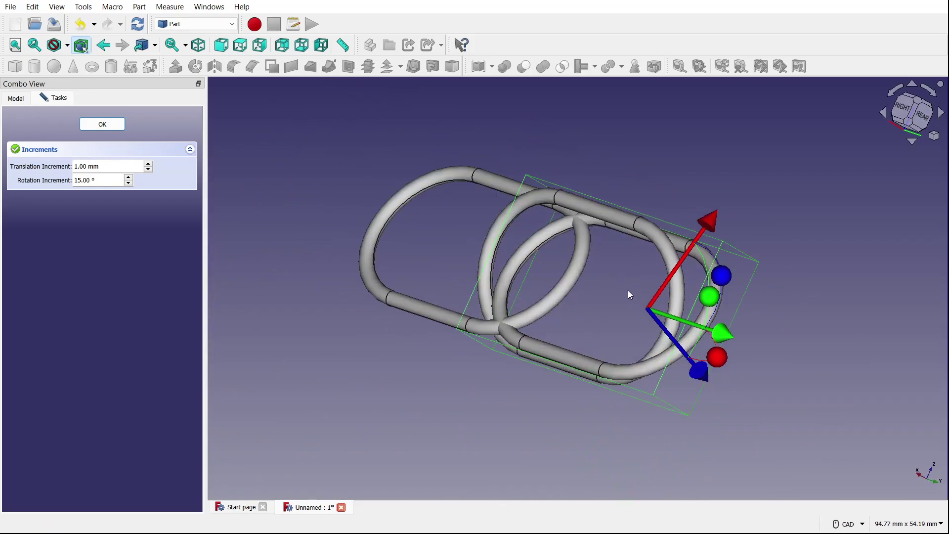
{"action": "left_click_drag", "start_coordinate": [711, 324], "coordinate": [815, 363]}
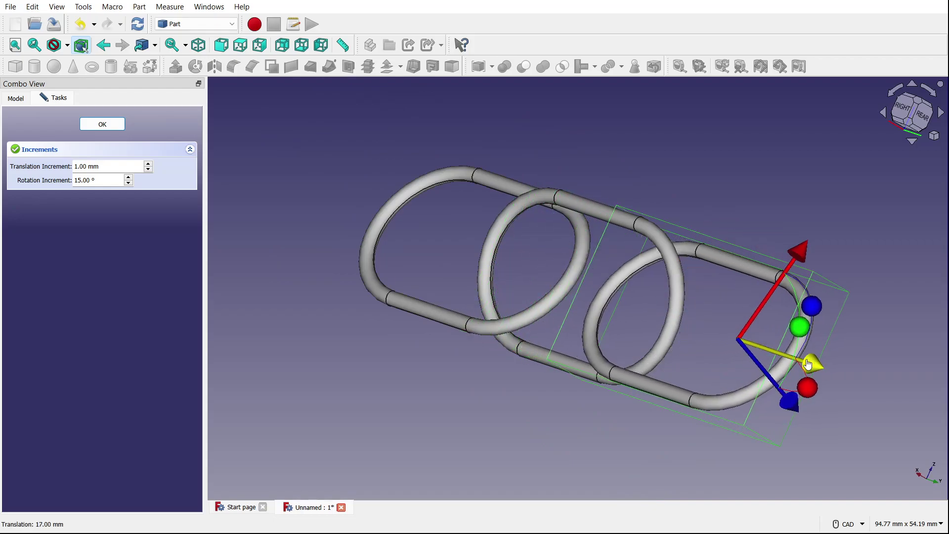
- Fine-tune Fusion002 along Y by moving it back 7 mm and forward 5 mm, and accept the transform
{"action": "middle_click_drag", "start_coordinate": [699, 264], "coordinate": [740, 322]}
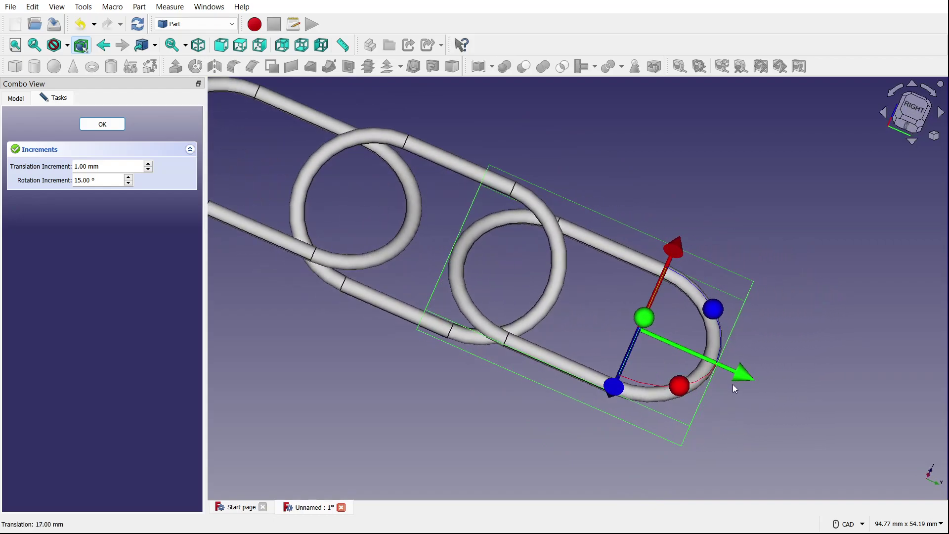
{"action": "left_click_drag", "start_coordinate": [742, 374], "coordinate": [697, 342]}
{"action": "scroll", "coordinate": [458, 217], "scroll_direction": "up", "scroll_amount": 1}
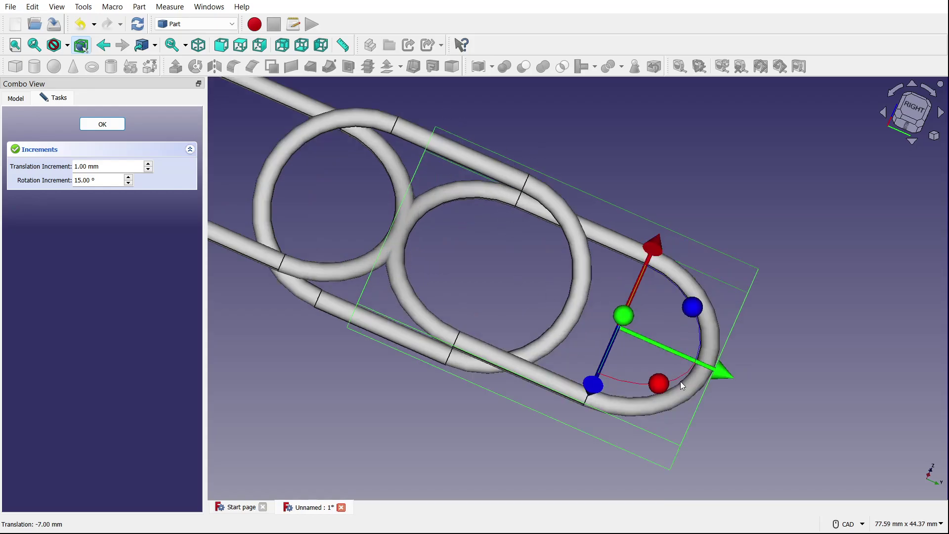
{"action": "left_click_drag", "start_coordinate": [717, 377], "coordinate": [769, 393]}
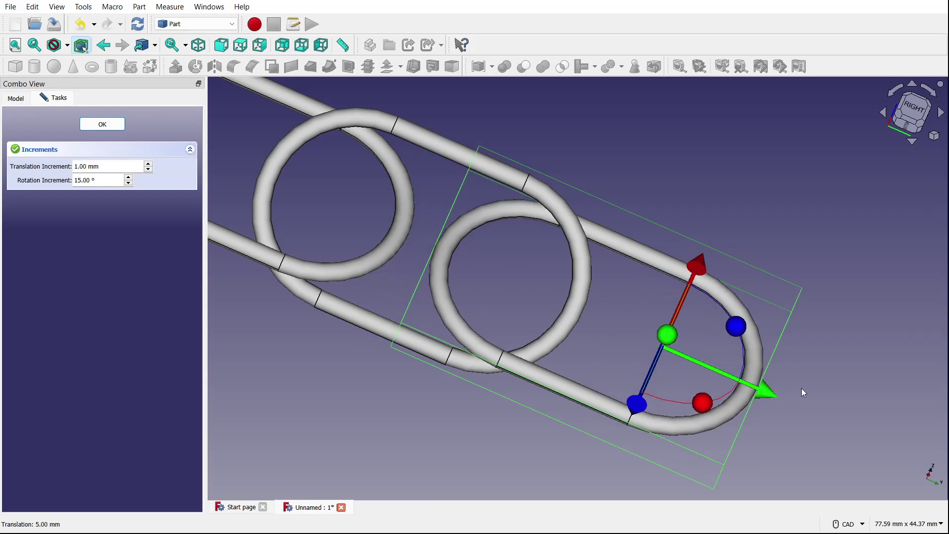
{"action": "scroll", "coordinate": [793, 390], "scroll_direction": "down", "scroll_amount": 4}
{"action": "middle_click_drag", "start_coordinate": [844, 405], "coordinate": [365, 207]}
{"action": "scroll", "coordinate": [680, 316], "scroll_direction": "down", "scroll_amount": 1}
{"action": "scroll", "coordinate": [366, 208], "scroll_direction": "down", "scroll_amount": 1}
{"action": "middle_click_drag", "start_coordinate": [687, 301], "coordinate": [274, 150]}
{"action": "scroll", "coordinate": [273, 150], "scroll_direction": "up", "scroll_amount": 3}
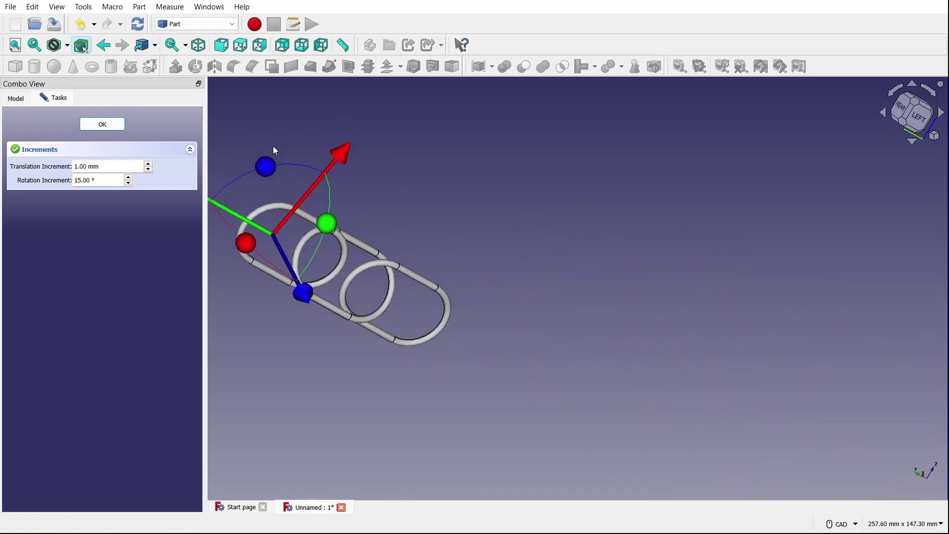
{"action": "middle_click_drag", "start_coordinate": [385, 173], "coordinate": [734, 168]}
{"action": "left_click", "coordinate": [103, 124]}
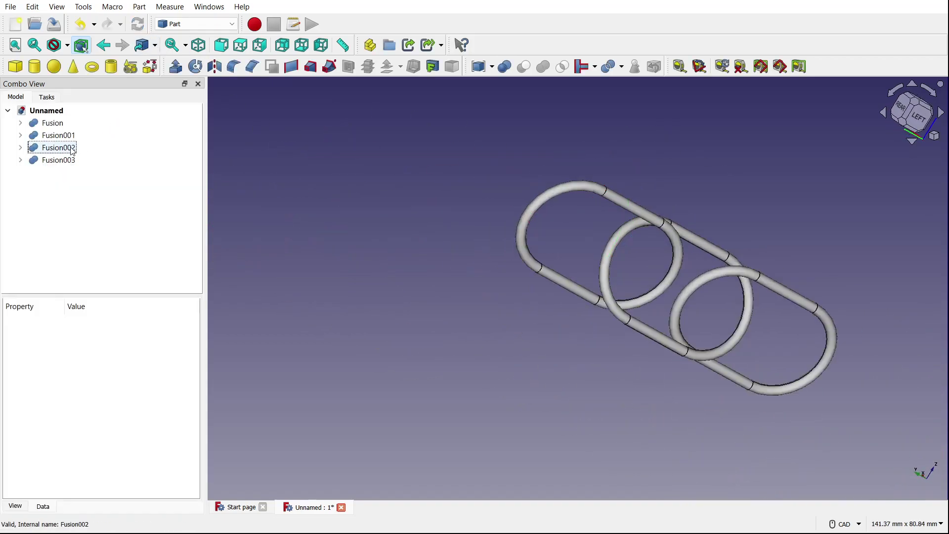
- Start transforming the duplicated link Fusion003 and rotate it 30° about the Y axis
{"action": "double_click", "coordinate": [53, 158]}
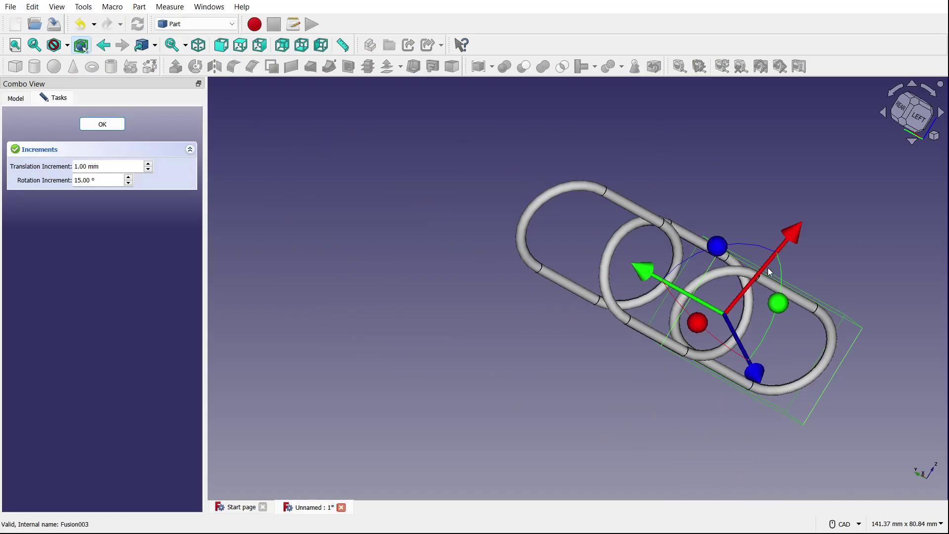
{"action": "middle_click_drag", "start_coordinate": [769, 271], "coordinate": [688, 183]}
{"action": "scroll", "coordinate": [688, 183], "scroll_direction": "down", "scroll_amount": 5}
{"action": "left_click", "coordinate": [905, 114]}
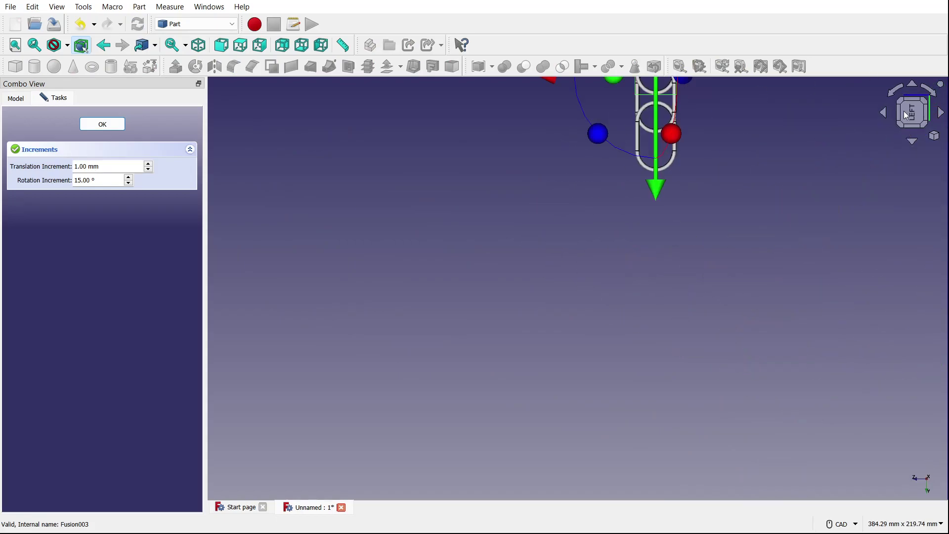
{"action": "middle_click_drag", "start_coordinate": [790, 144], "coordinate": [657, 147]}
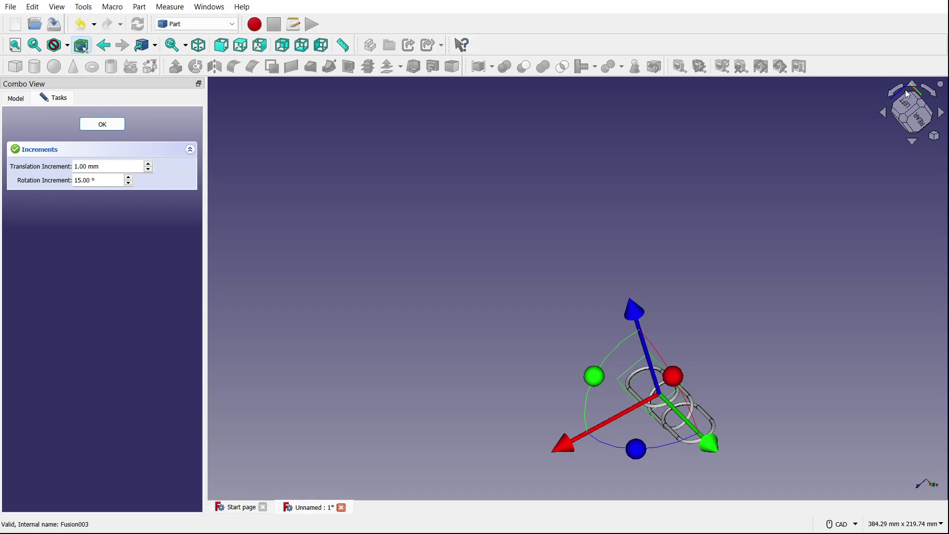
{"action": "left_click", "coordinate": [920, 121]}
{"action": "left_click", "coordinate": [894, 93]}
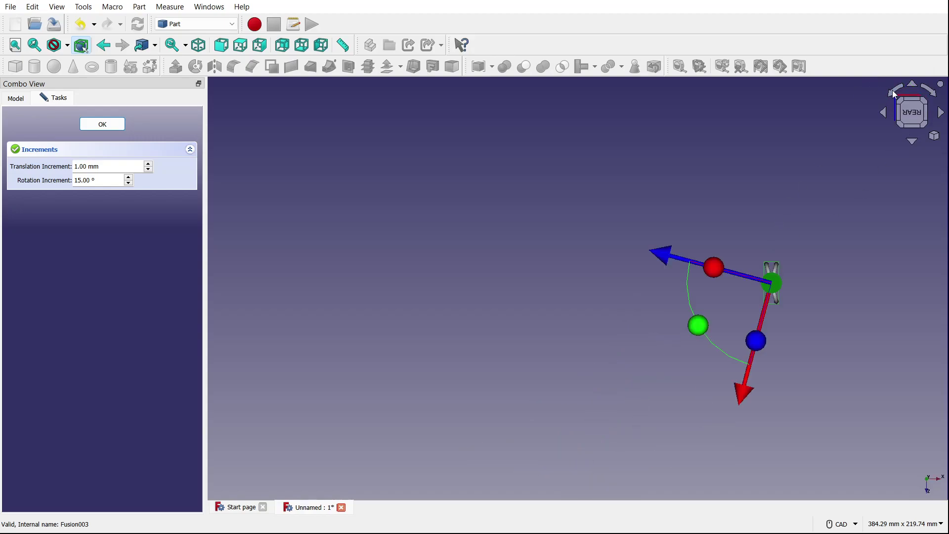
{"action": "left_click", "coordinate": [895, 94]}
{"action": "left_click", "coordinate": [894, 93]}
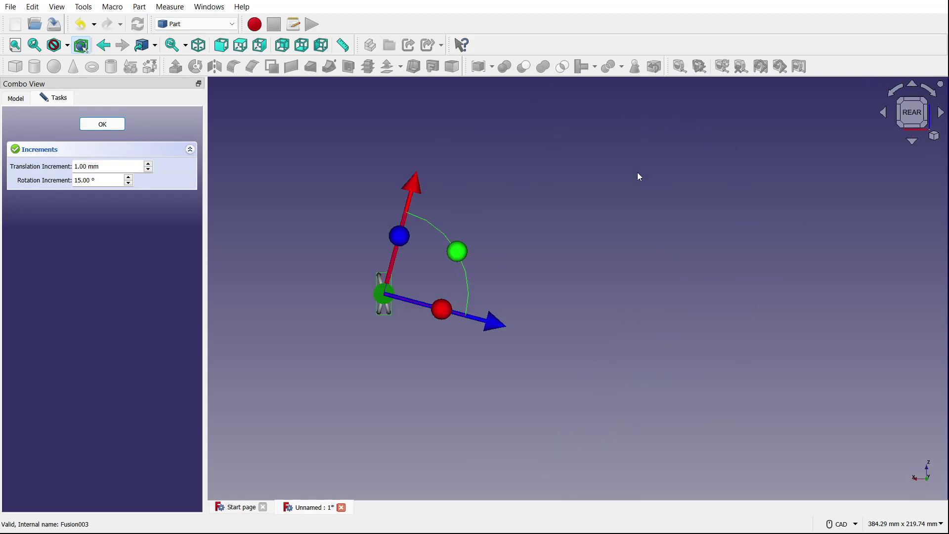
{"action": "middle_click_drag", "start_coordinate": [652, 217], "coordinate": [790, 188]}
{"action": "scroll", "coordinate": [390, 225], "scroll_direction": "up", "scroll_amount": 5}
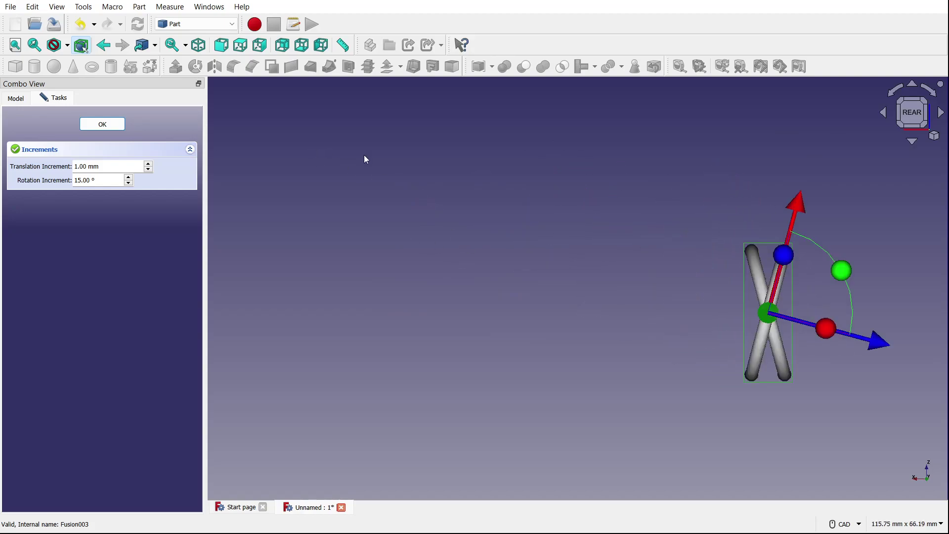
{"action": "left_click_drag", "start_coordinate": [854, 275], "coordinate": [812, 240]}
- Move Fusion003 18 mm along negative Y, shift it another 2 mm the same way, and accept the transform
{"action": "middle_click_drag", "start_coordinate": [519, 349], "coordinate": [741, 317]}
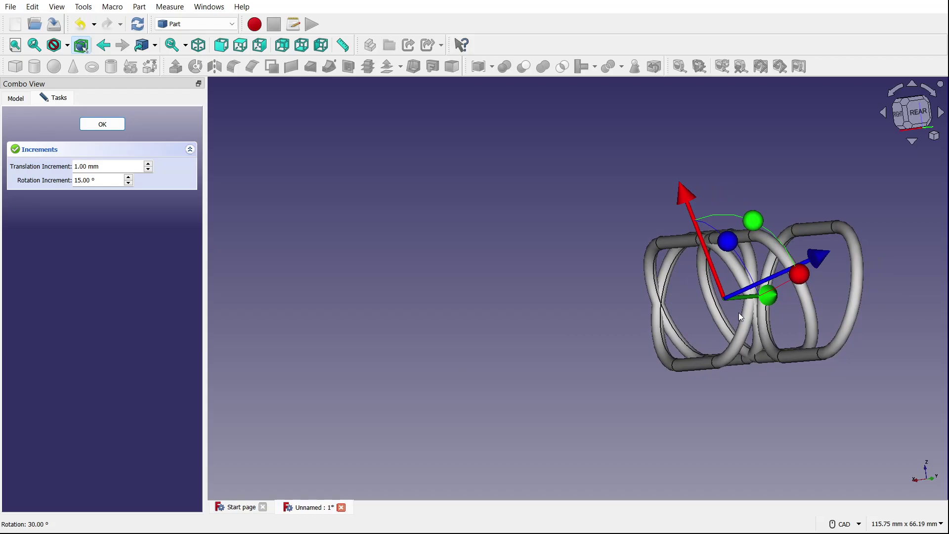
{"action": "left_click_drag", "start_coordinate": [771, 297], "coordinate": [723, 300]}
{"action": "middle_click_drag", "start_coordinate": [545, 368], "coordinate": [636, 344]}
{"action": "scroll", "coordinate": [582, 361], "scroll_direction": "up", "scroll_amount": 6}
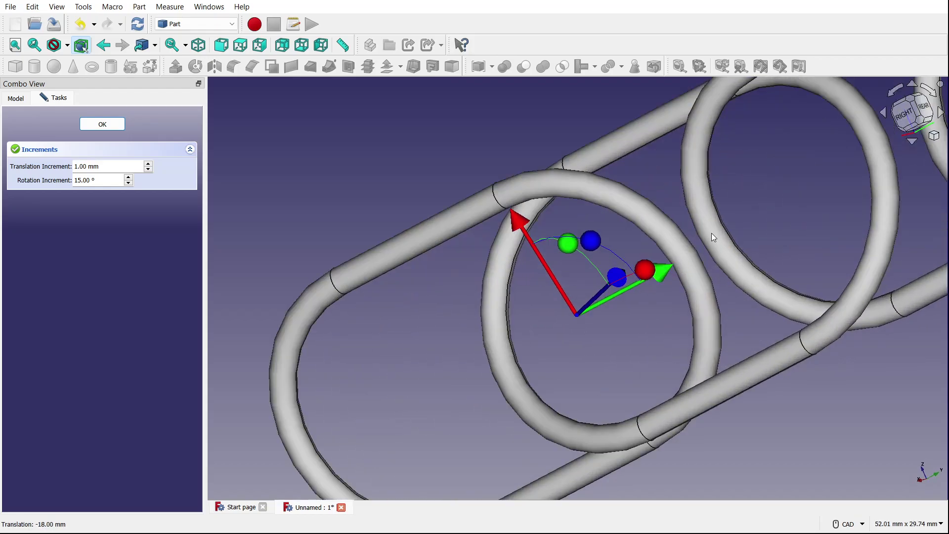
{"action": "left_click", "coordinate": [903, 120]}
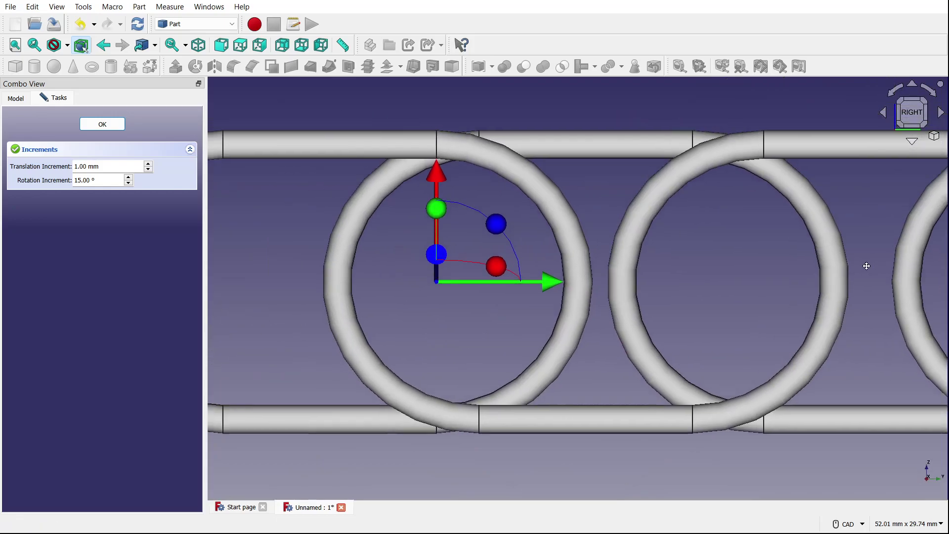
{"action": "left_click_drag", "start_coordinate": [583, 290], "coordinate": [559, 289]}
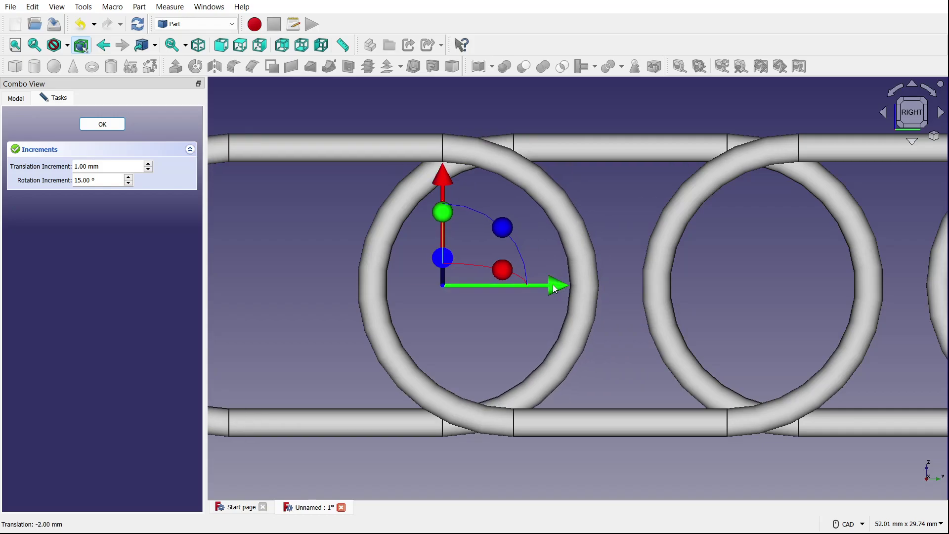
{"action": "scroll", "coordinate": [629, 332], "scroll_direction": "down", "scroll_amount": 5}
{"action": "left_click", "coordinate": [99, 125]}
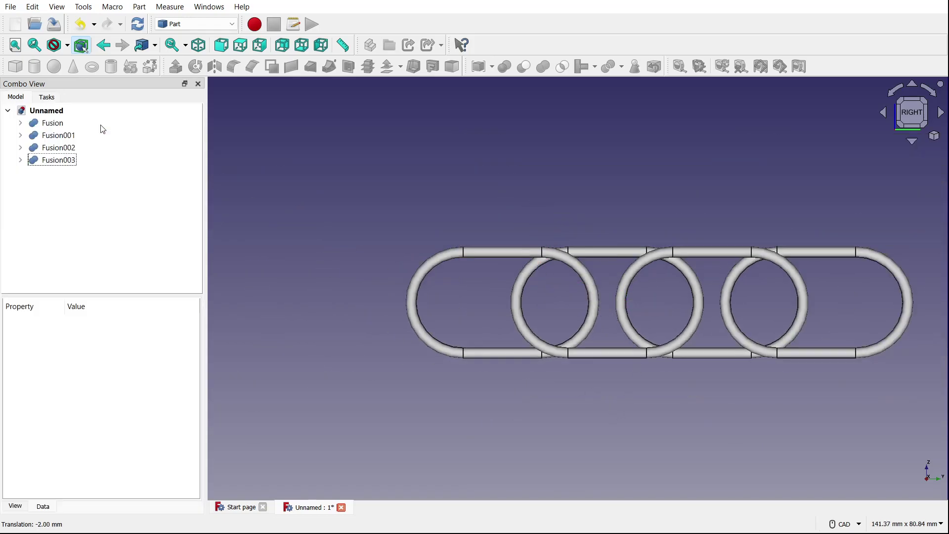
- Examine from several sides how the four links interlock along the chain
{"action": "middle_click_drag", "start_coordinate": [356, 267], "coordinate": [495, 266]}
{"action": "scroll", "coordinate": [496, 266], "scroll_direction": "down", "scroll_amount": 6}
{"action": "middle_click_drag", "start_coordinate": [426, 272], "coordinate": [402, 316]}
{"action": "scroll", "coordinate": [350, 288], "scroll_direction": "up", "scroll_amount": 6}
{"action": "scroll", "coordinate": [413, 318], "scroll_direction": "down", "scroll_amount": 3}
{"action": "scroll", "coordinate": [280, 291], "scroll_direction": "up", "scroll_amount": 5}
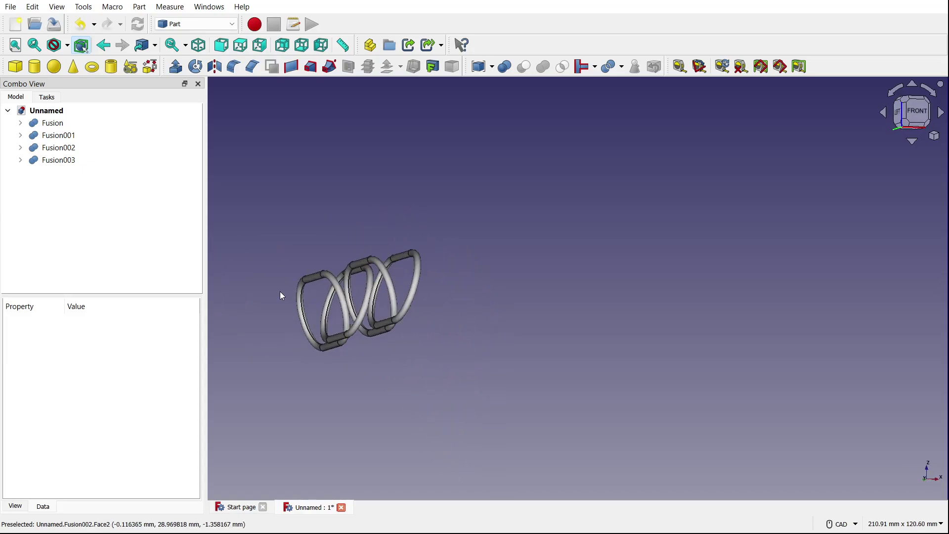
{"action": "middle_click_drag", "start_coordinate": [315, 248], "coordinate": [404, 222]}
{"action": "scroll", "coordinate": [370, 171], "scroll_direction": "down", "scroll_amount": 1}
{"action": "scroll", "coordinate": [404, 223], "scroll_direction": "down", "scroll_amount": 1}
{"action": "middle_click_drag", "start_coordinate": [404, 222], "coordinate": [418, 241]}
{"action": "scroll", "coordinate": [432, 303], "scroll_direction": "down", "scroll_amount": 3}
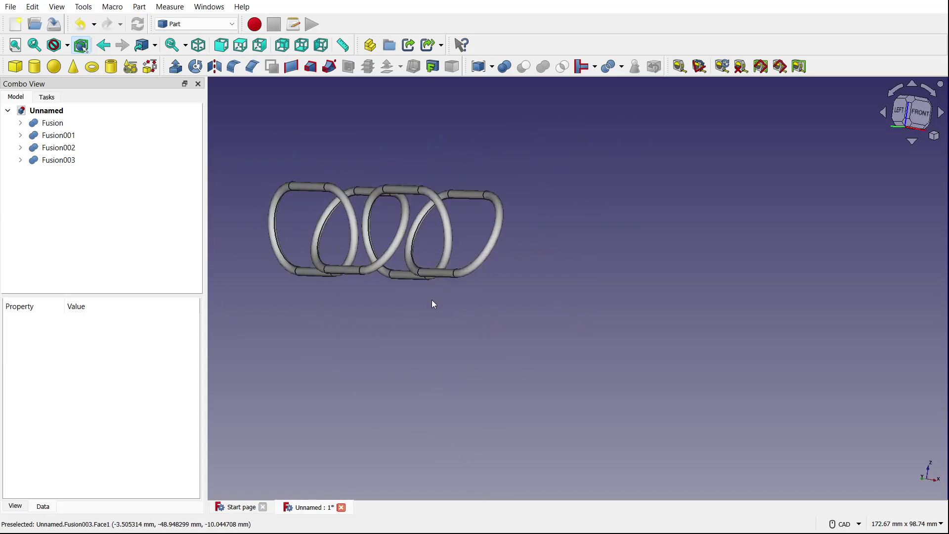
{"action": "middle_click_drag", "start_coordinate": [432, 303], "coordinate": [456, 303]}
- Examine the chain end-on from the front to check how the alternating links cross
{"action": "left_click", "coordinate": [919, 106]}
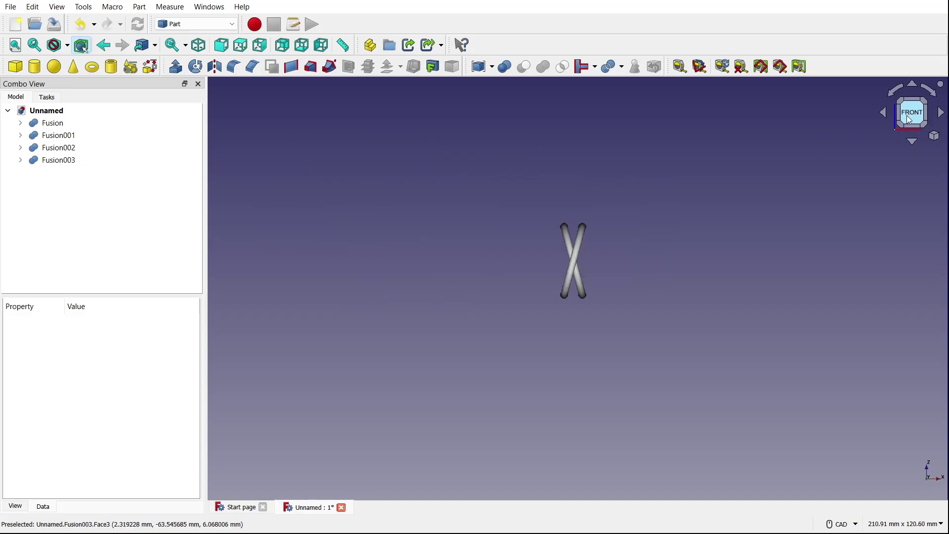
{"action": "scroll", "coordinate": [603, 243], "scroll_direction": "up", "scroll_amount": 5}
{"action": "scroll", "coordinate": [476, 305], "scroll_direction": "down", "scroll_amount": 1}
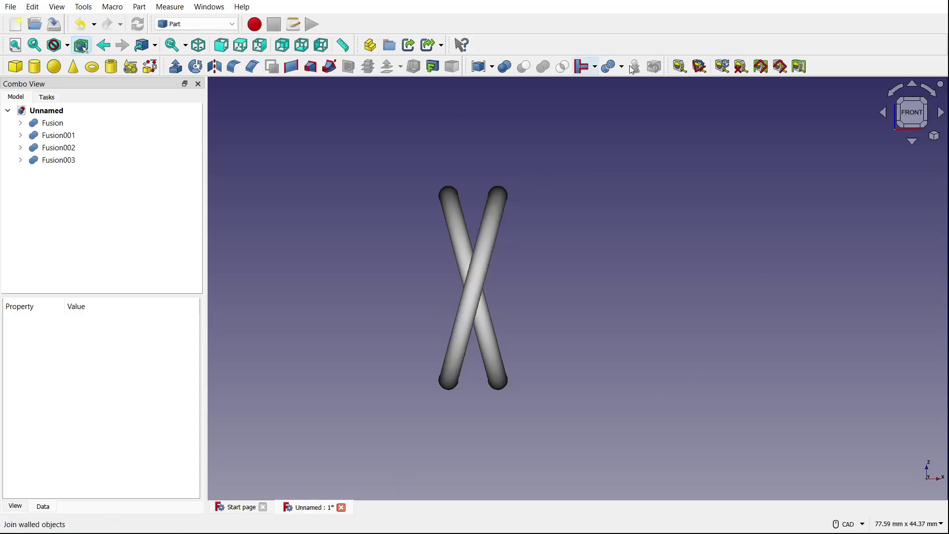
{"action": "scroll", "coordinate": [452, 281], "scroll_direction": "up", "scroll_amount": 2}
{"action": "scroll", "coordinate": [452, 281], "scroll_direction": "down", "scroll_amount": 2}
{"action": "middle_click_drag", "start_coordinate": [451, 257], "coordinate": [436, 194]}
{"action": "scroll", "coordinate": [437, 197], "scroll_direction": "up", "scroll_amount": 2}
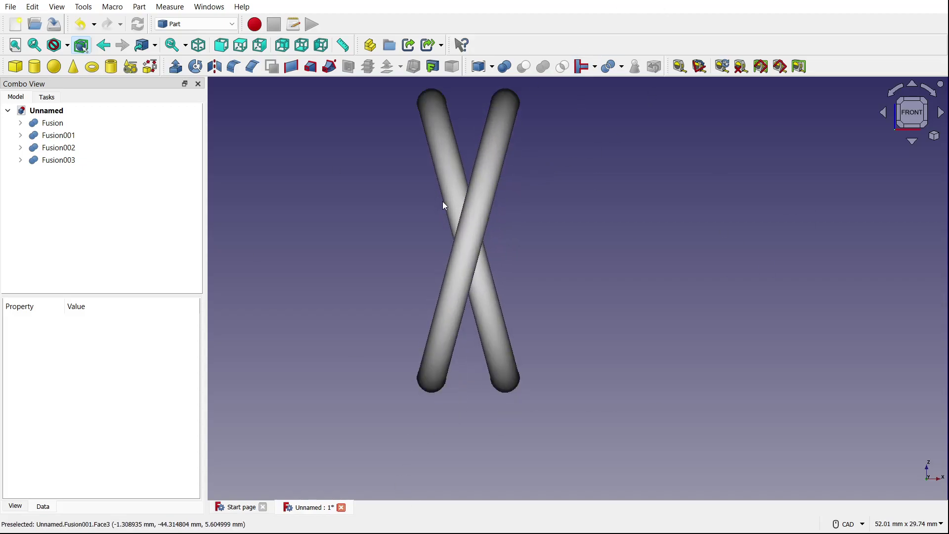